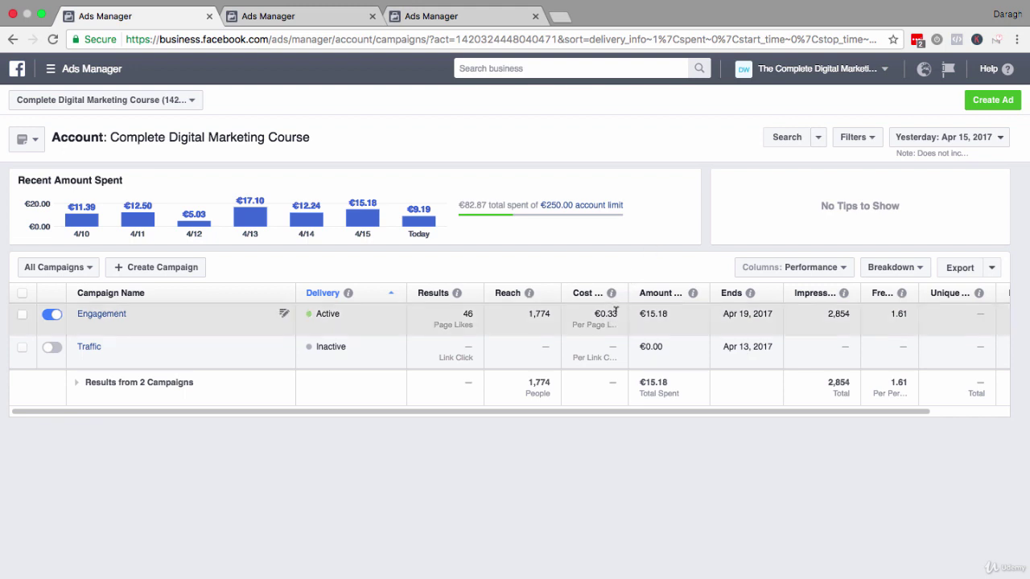
Step: Check the Engagement campaign's cost per page like and its number of page likes in the campaign table
{"action": "left_click_drag", "start_coordinate": [607, 313], "coordinate": [589, 313]}
{"action": "left_click_drag", "start_coordinate": [473, 313], "coordinate": [460, 313]}
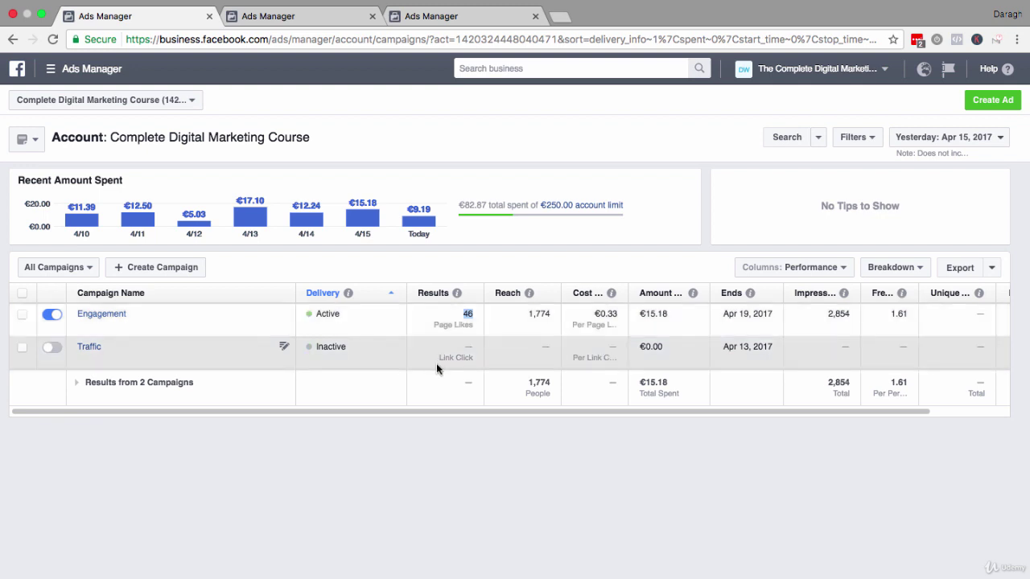
{"action": "left_click", "coordinate": [429, 471]}
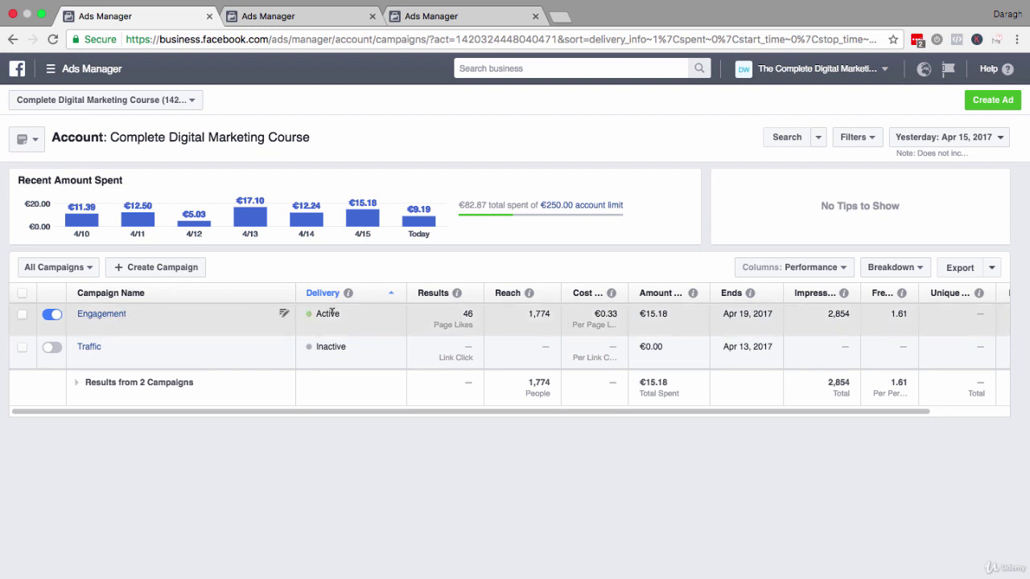
Step: Review the account's performance table by ad set and then by individual ad
{"action": "left_click", "coordinate": [56, 267]}
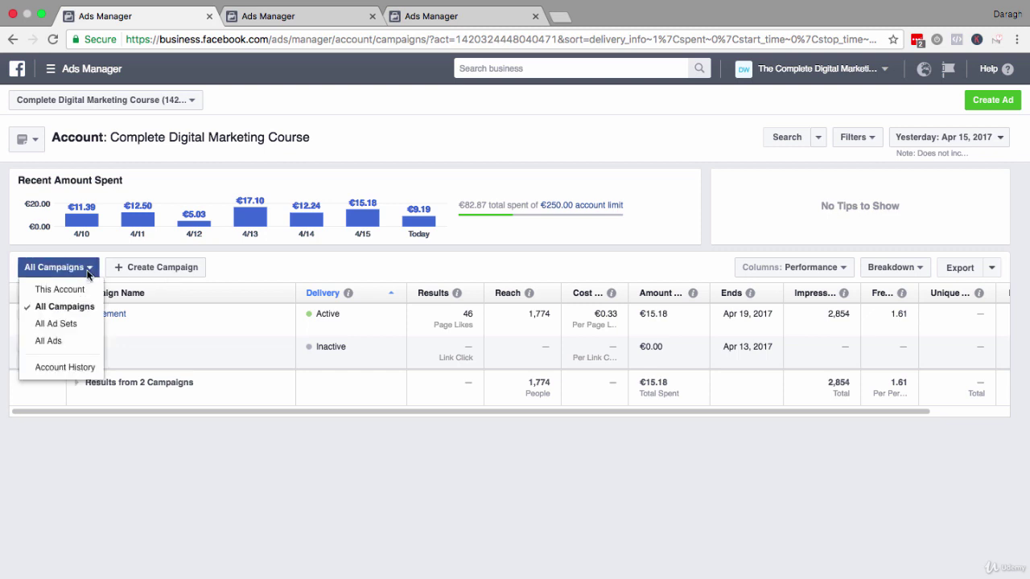
{"action": "left_click", "coordinate": [74, 323]}
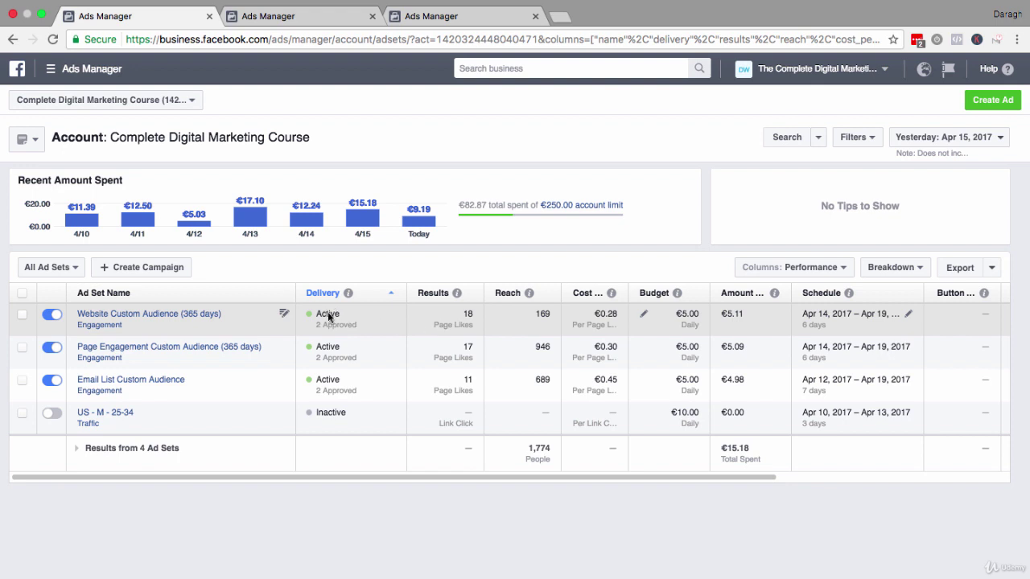
{"action": "left_click", "coordinate": [83, 272]}
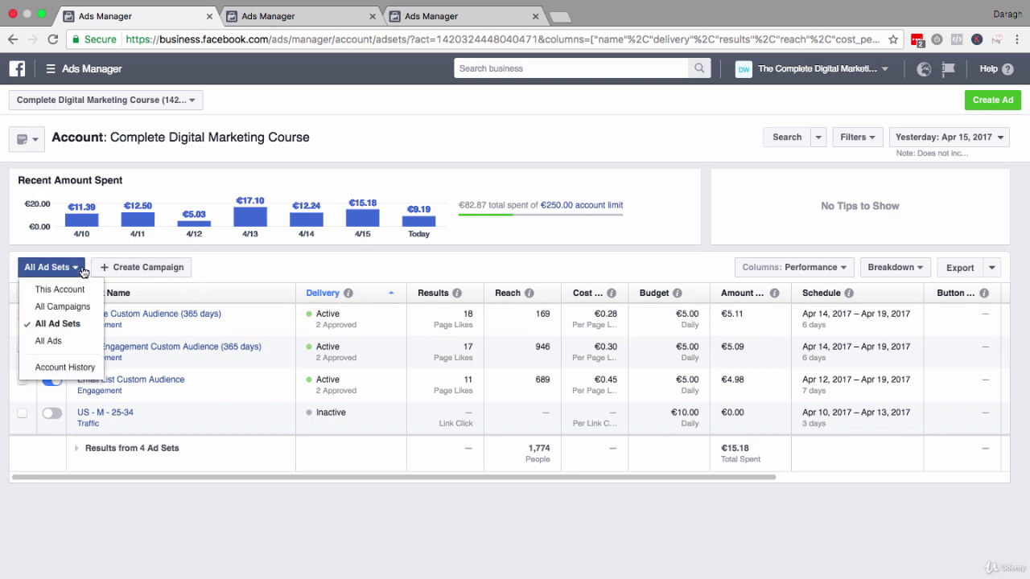
{"action": "left_click", "coordinate": [54, 345]}
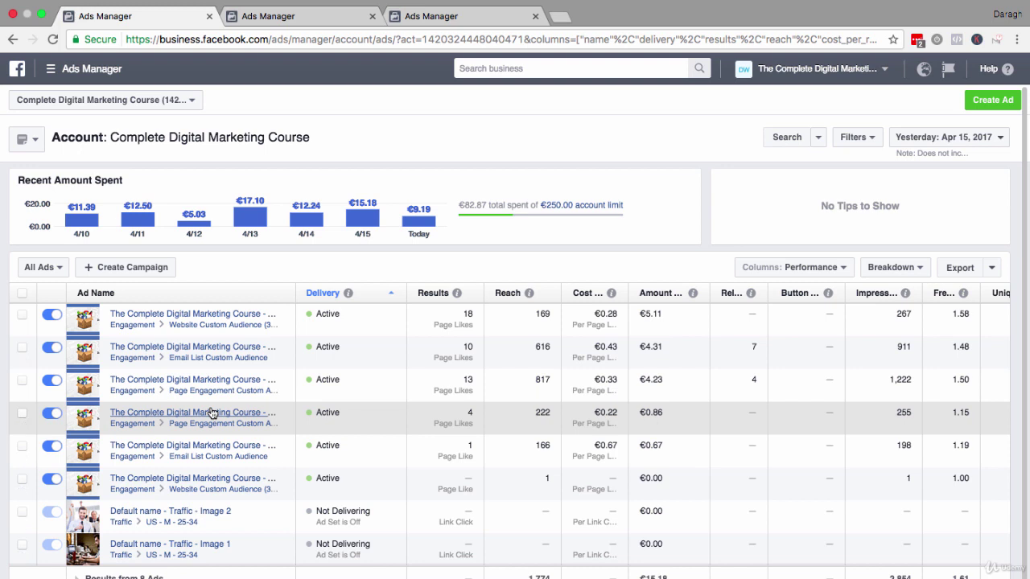
Step: Open the first Website Custom Audience ad for editing, review its text and close it without changes
{"action": "left_click", "coordinate": [285, 320]}
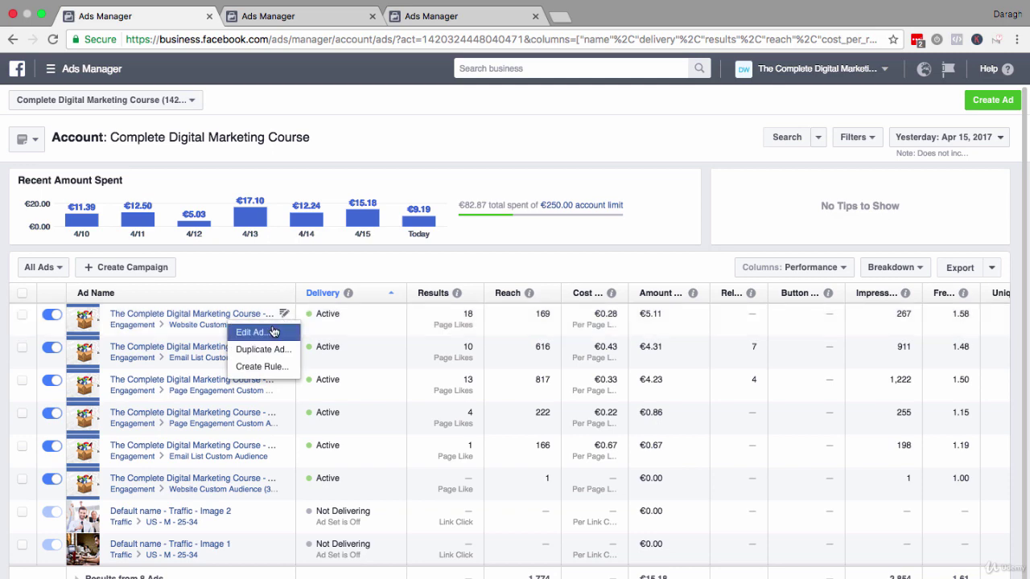
{"action": "left_click", "coordinate": [273, 332]}
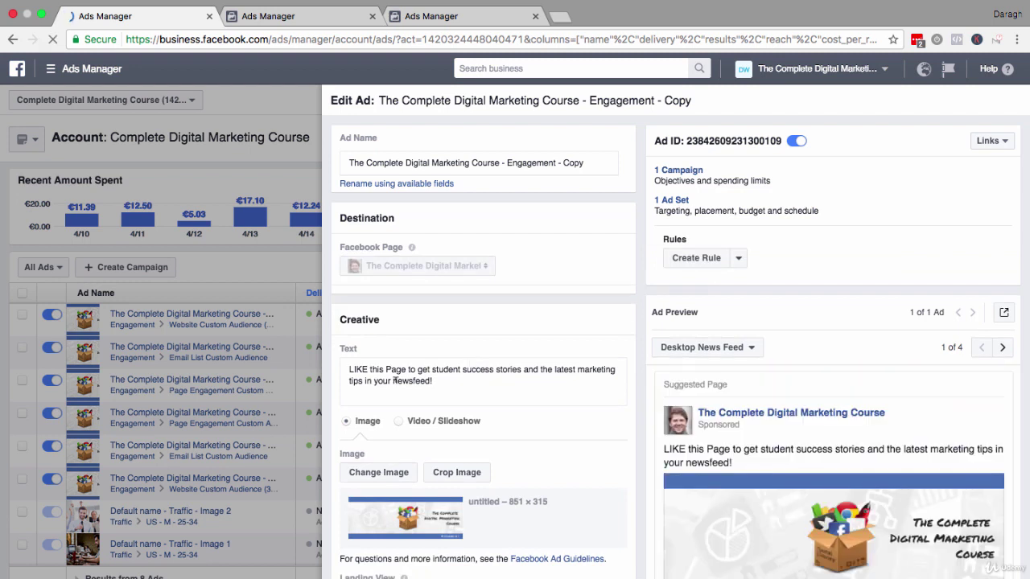
{"action": "left_click_drag", "start_coordinate": [349, 370], "coordinate": [413, 368]}
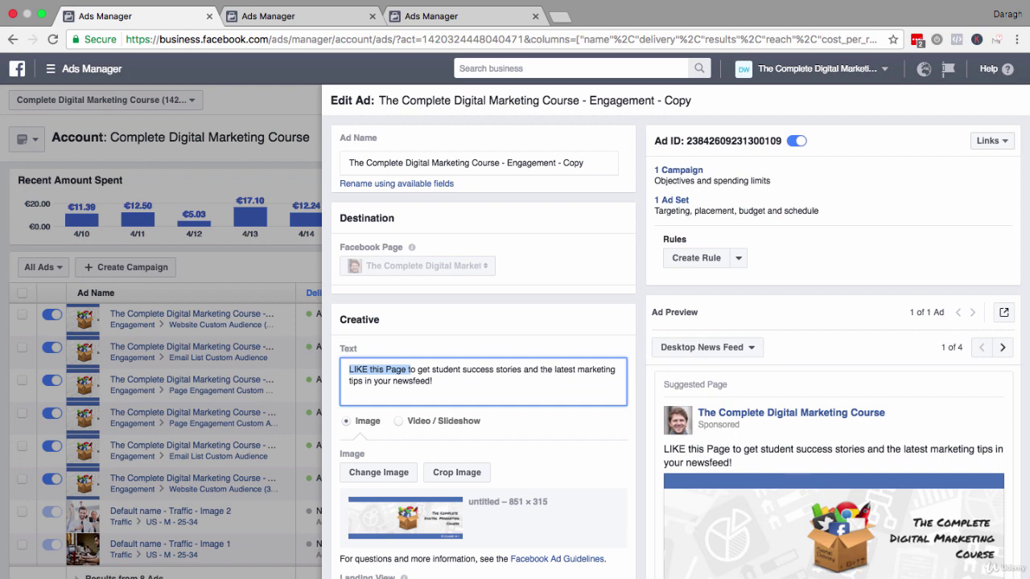
{"action": "left_click", "coordinate": [852, 557]}
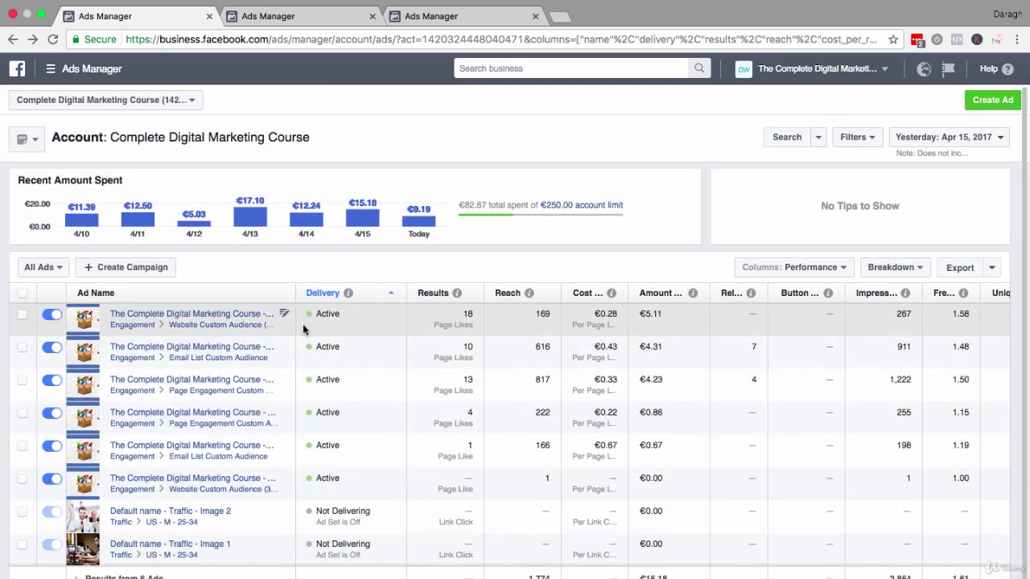
Step: Review the creative text of the first Email List and Page Engagement audience ads, and return to the ad sets list
{"action": "left_click", "coordinate": [285, 349]}
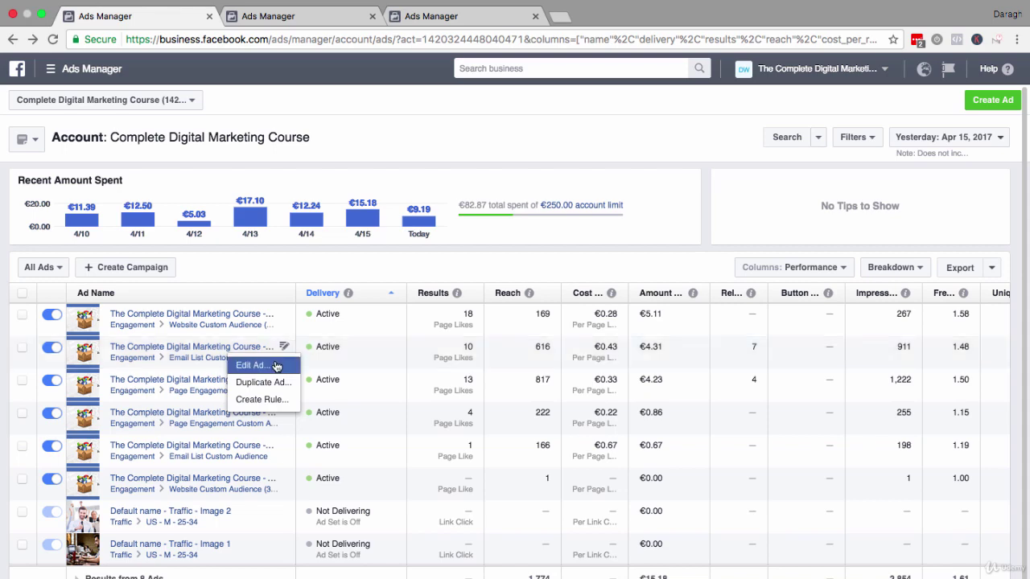
{"action": "left_click", "coordinate": [276, 366]}
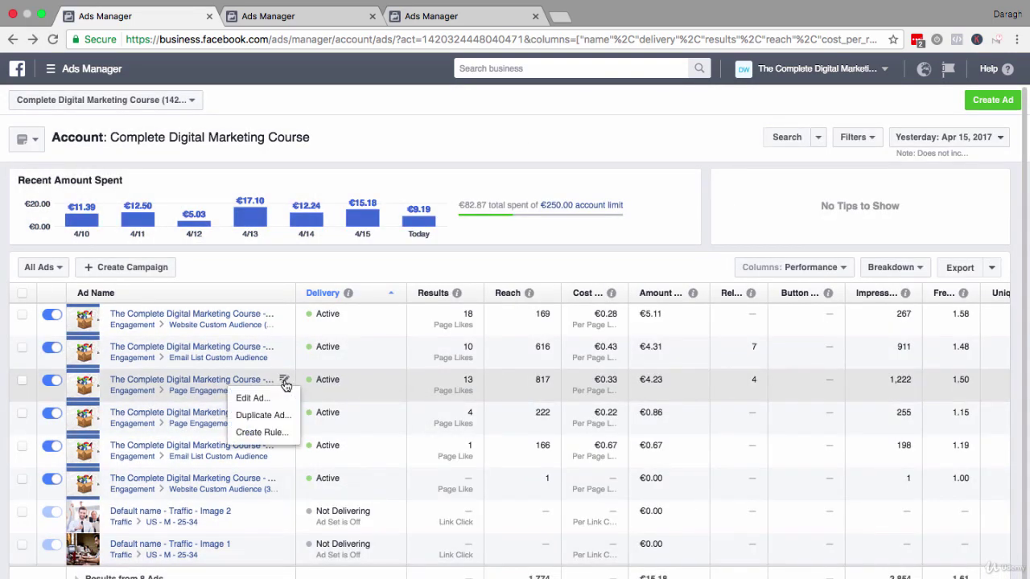
{"action": "left_click", "coordinate": [283, 380]}
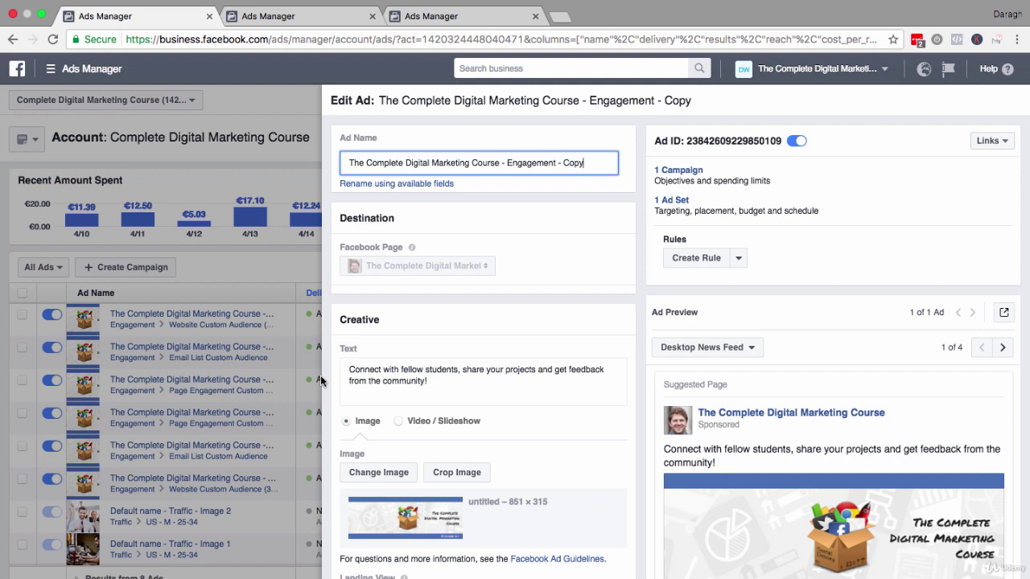
{"action": "left_click_drag", "start_coordinate": [351, 370], "coordinate": [433, 376]}
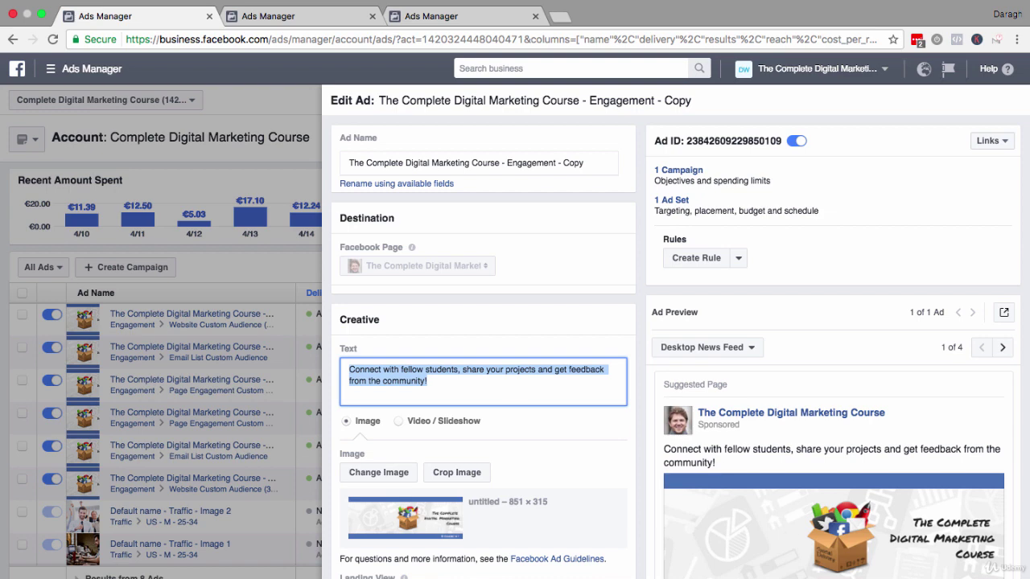
{"action": "key", "text": "Escape"}
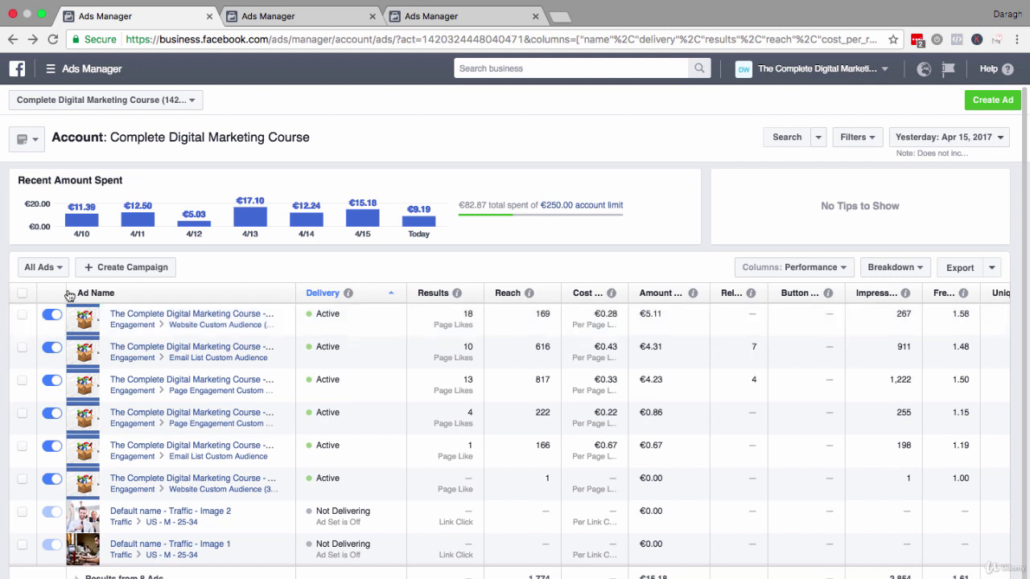
{"action": "left_click", "coordinate": [46, 267]}
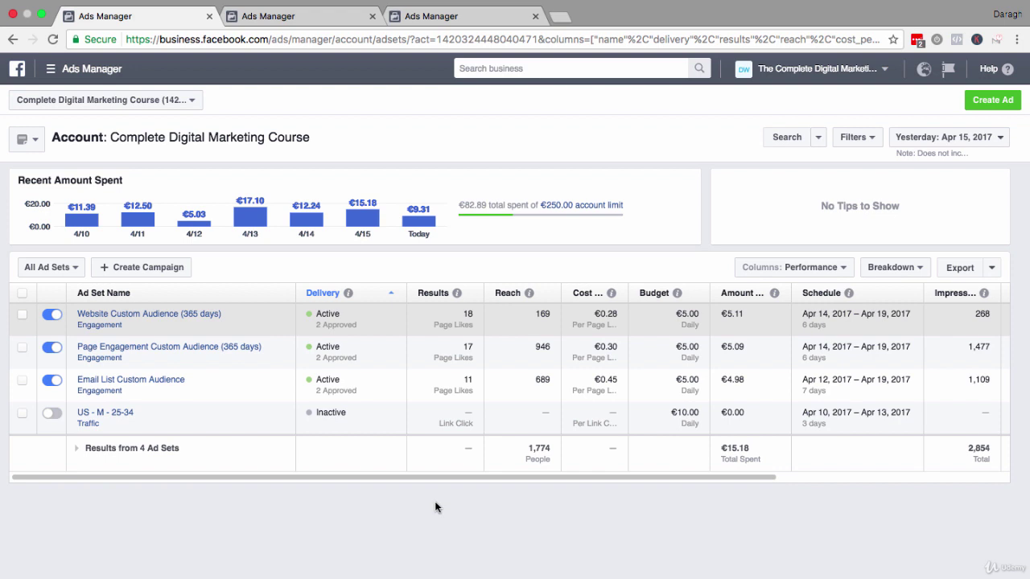
Step: Create a new campaign with the Engagement objective for Page likes and continue to the ad set setup
{"action": "left_click", "coordinate": [982, 103]}
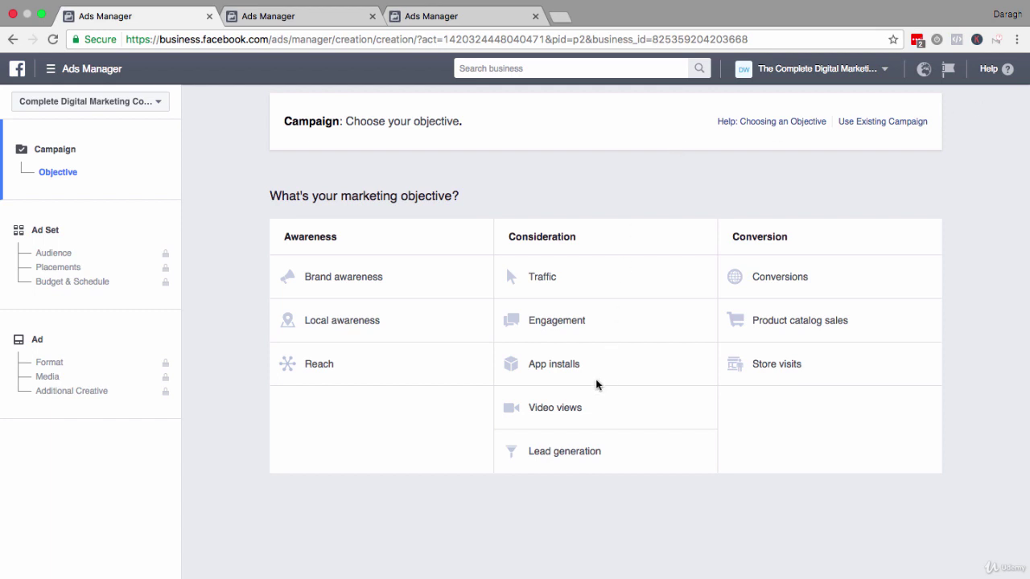
{"action": "left_click", "coordinate": [609, 325]}
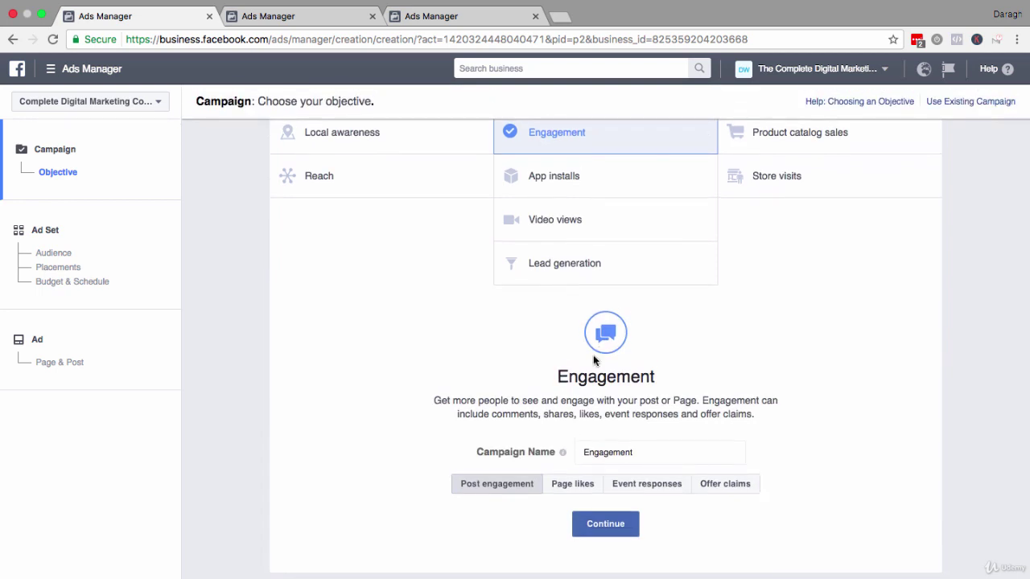
{"action": "left_click", "coordinate": [565, 482]}
{"action": "left_click", "coordinate": [605, 524]}
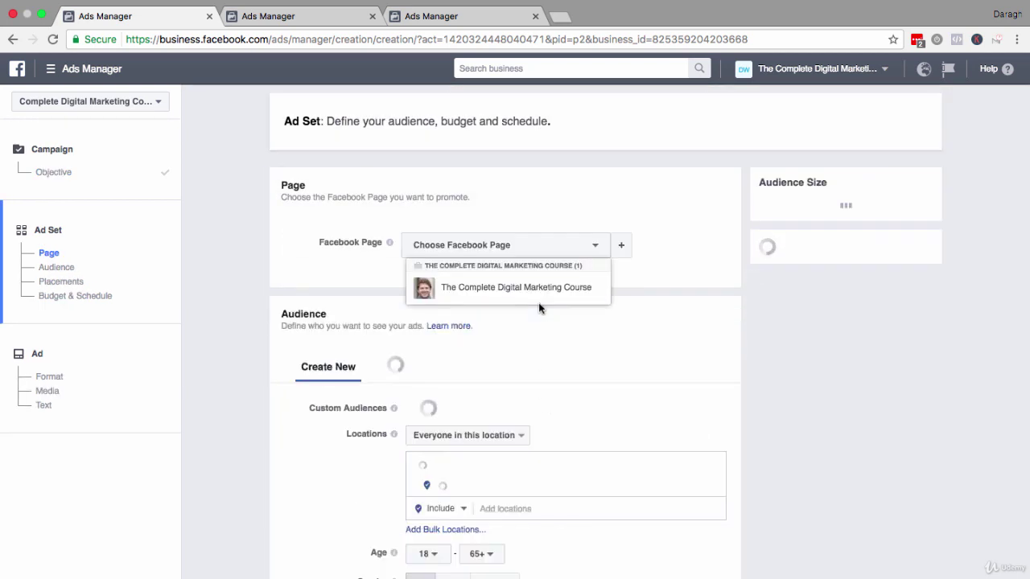
Step: Choose The Complete Digital Marketing Course as the Facebook Page to promote
{"action": "left_click", "coordinate": [495, 209]}
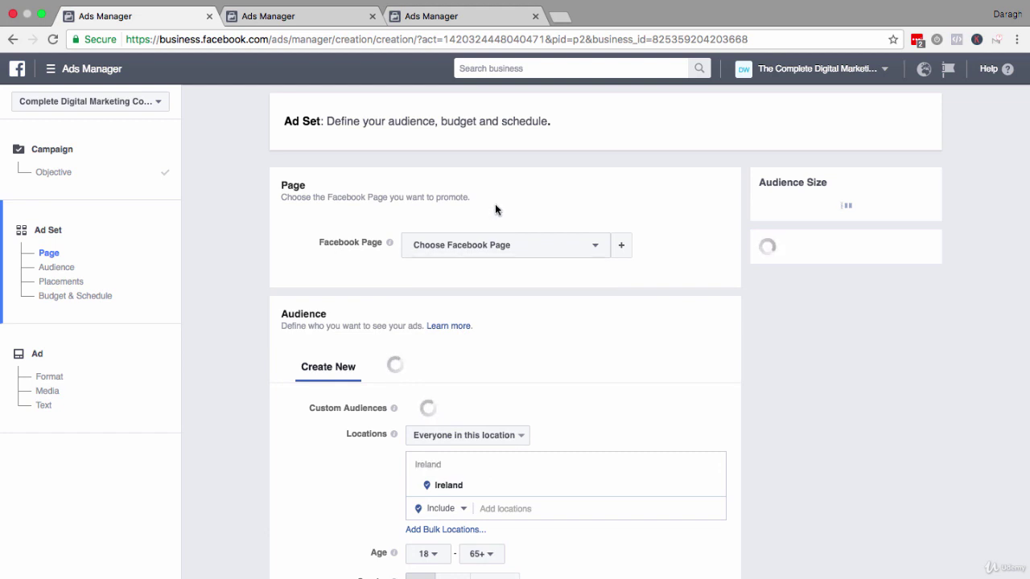
{"action": "left_click", "coordinate": [533, 245]}
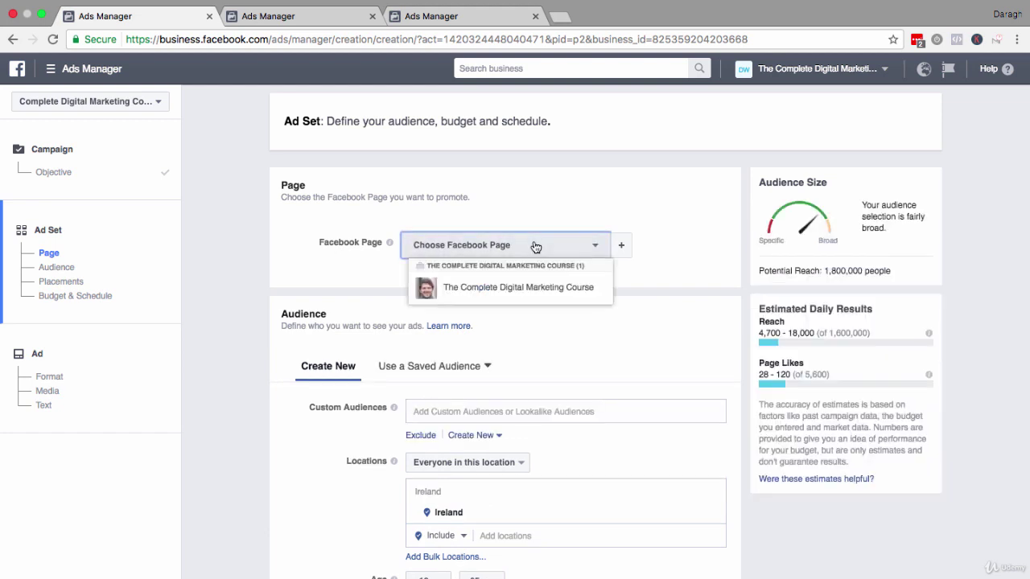
{"action": "left_click", "coordinate": [527, 288]}
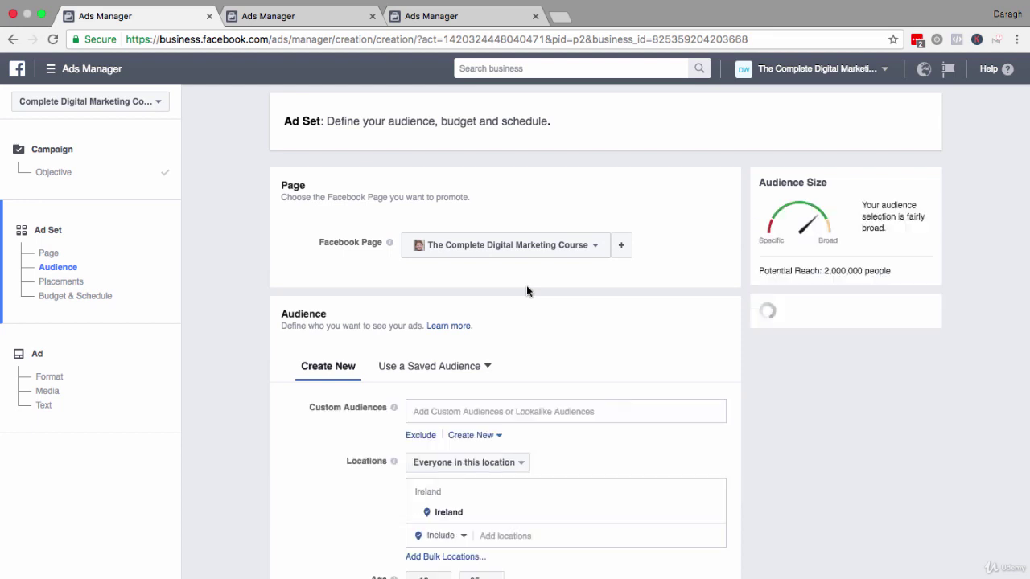
Step: Add Website Custom Audience to the ad set's custom audiences
{"action": "scroll", "coordinate": [527, 291], "scroll_direction": "down", "scroll_amount": 1}
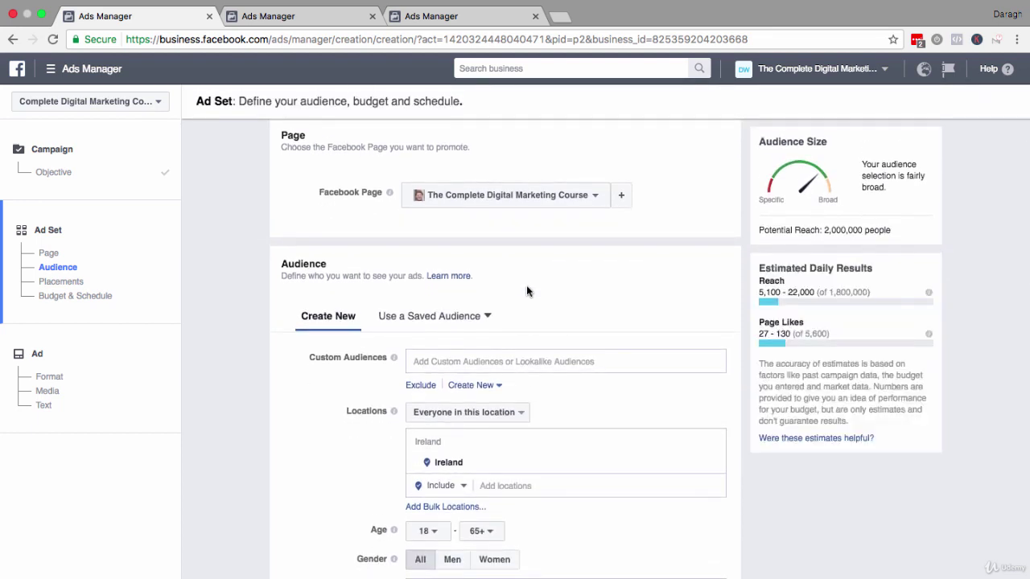
{"action": "left_click", "coordinate": [485, 360]}
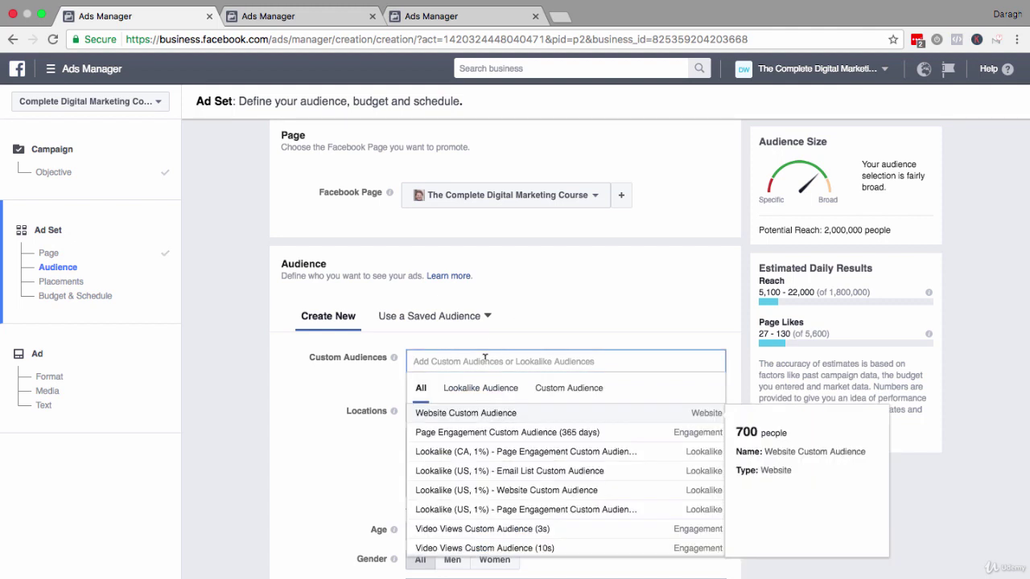
{"action": "left_click", "coordinate": [488, 411]}
{"action": "left_click", "coordinate": [329, 392]}
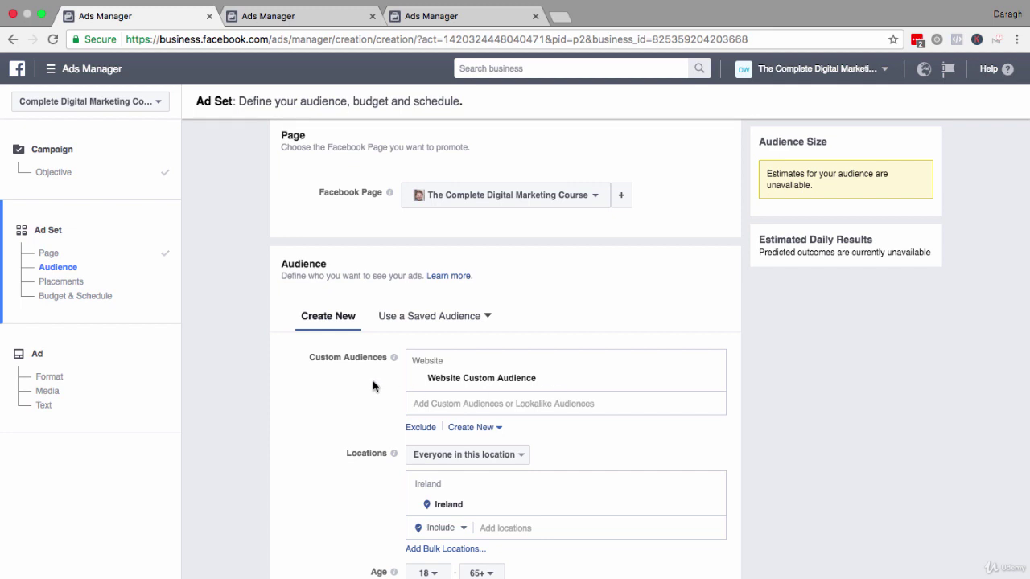
Step: Remove Ireland from the audience's targeted locations
{"action": "scroll", "coordinate": [373, 385], "scroll_direction": "down", "scroll_amount": 2}
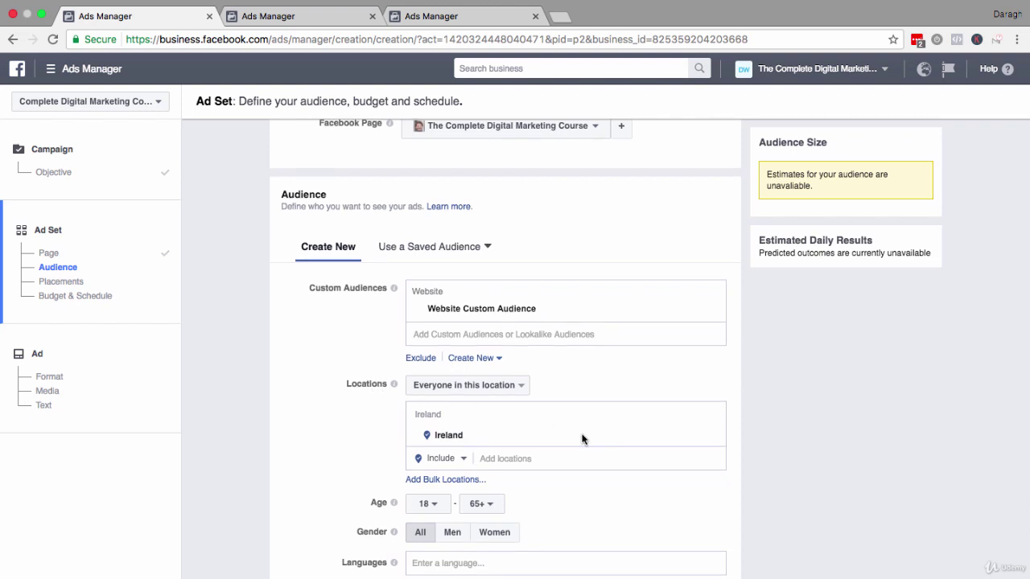
{"action": "left_click", "coordinate": [710, 433]}
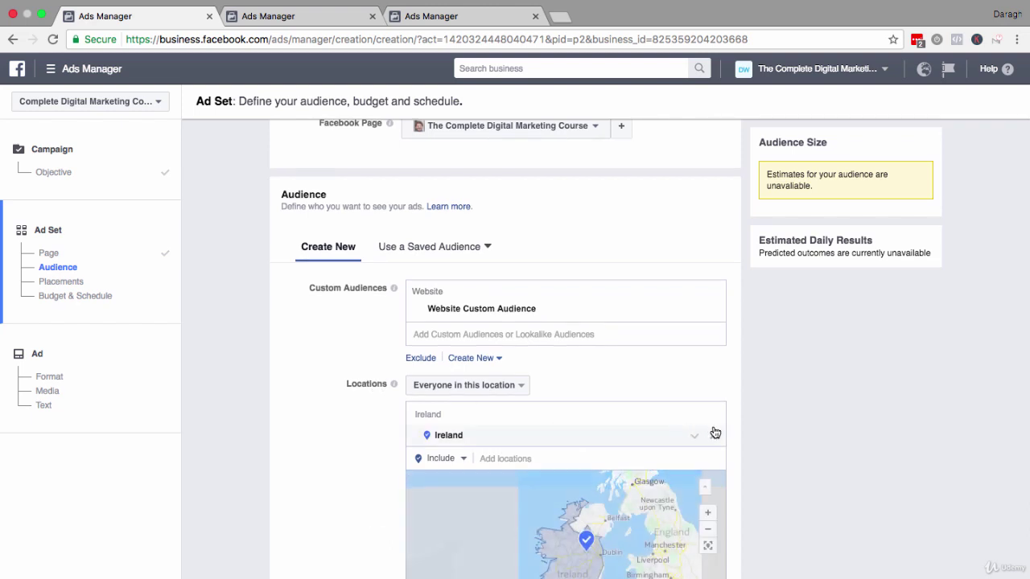
{"action": "left_click", "coordinate": [713, 439]}
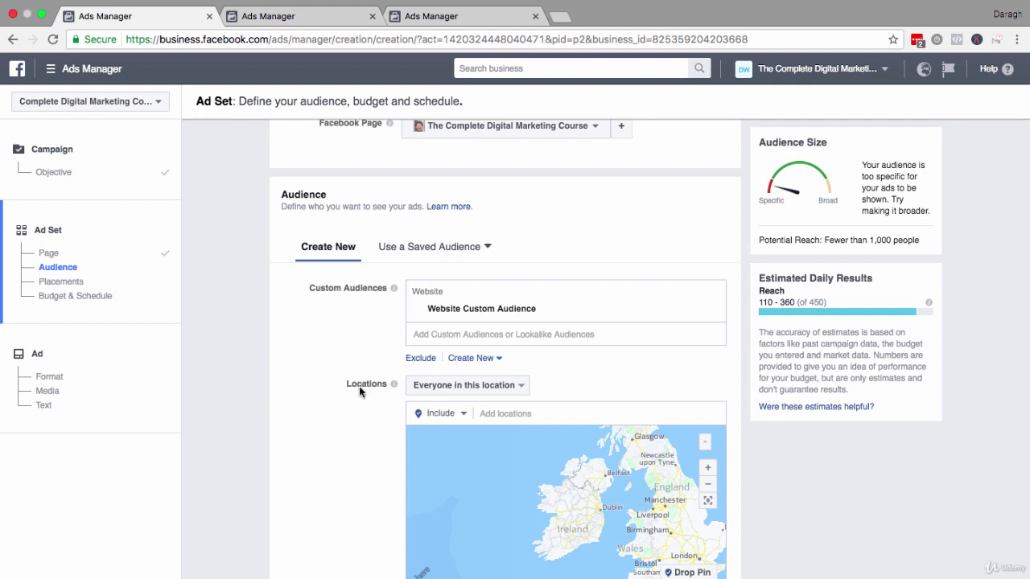
Step: Remove the Education, Fitness and wellness, and Entrepreneurship interests from the audience's detailed targeting
{"action": "scroll", "coordinate": [347, 412], "scroll_direction": "down", "scroll_amount": 5}
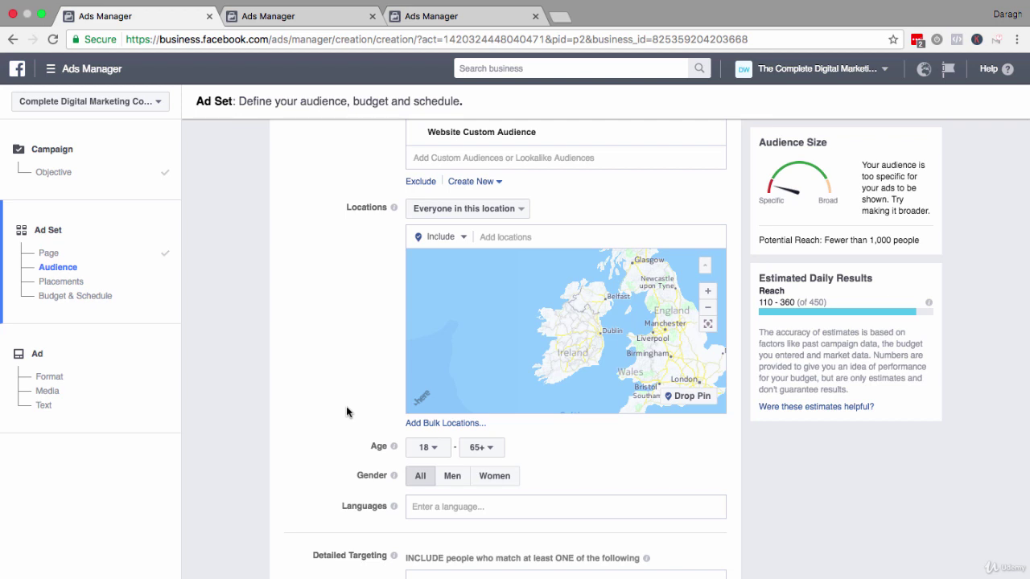
{"action": "scroll", "coordinate": [347, 412], "scroll_direction": "down", "scroll_amount": 2}
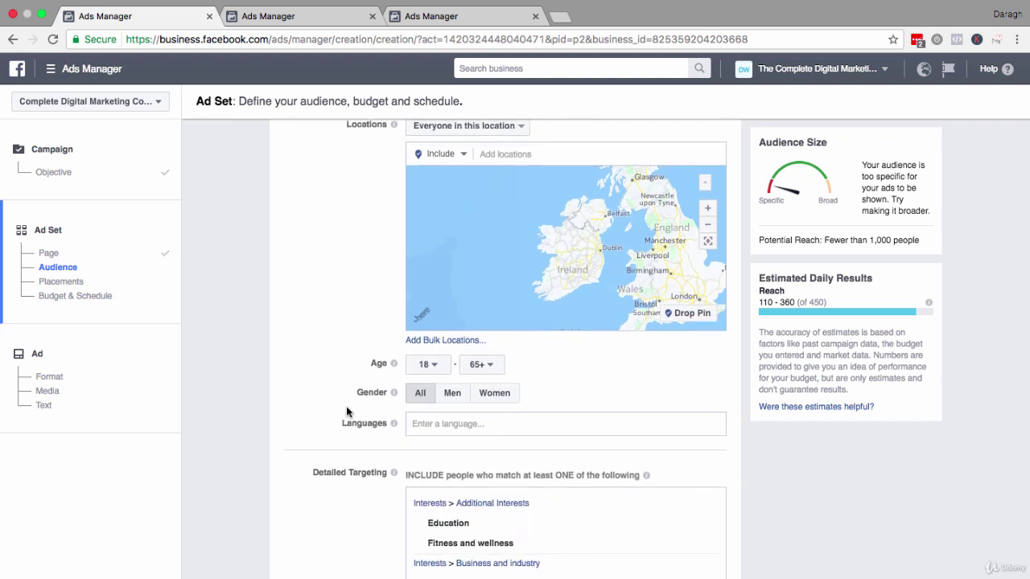
{"action": "scroll", "coordinate": [346, 412], "scroll_direction": "down", "scroll_amount": 2}
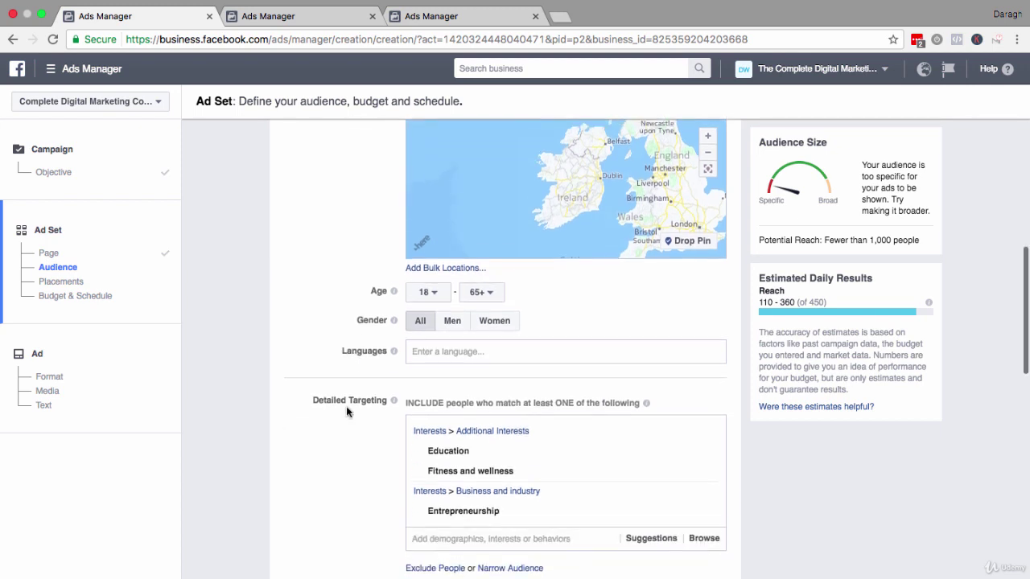
{"action": "mouse_move", "coordinate": [708, 450]}
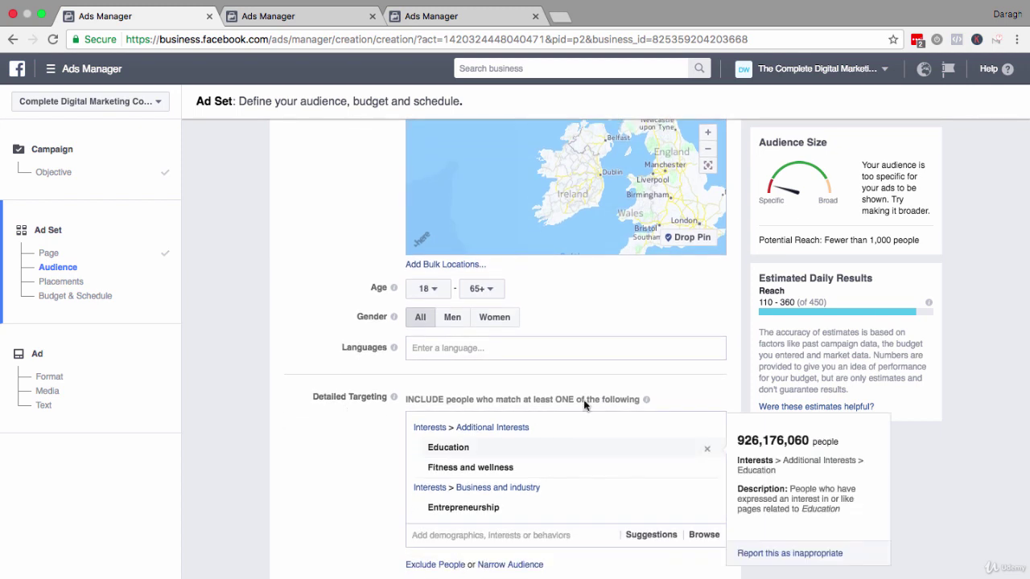
{"action": "left_click", "coordinate": [707, 450]}
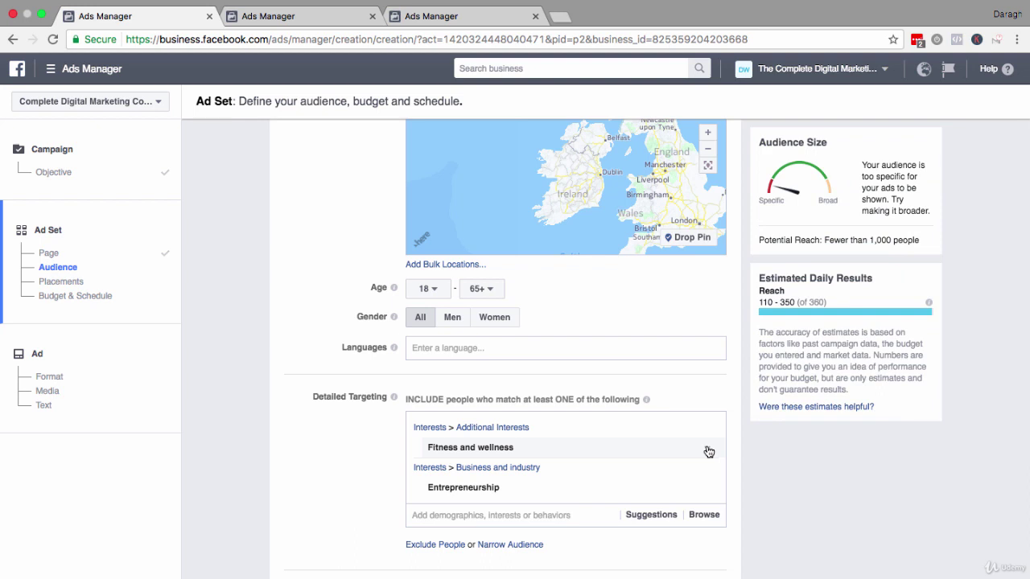
{"action": "left_click", "coordinate": [708, 451]}
{"action": "left_click", "coordinate": [708, 452]}
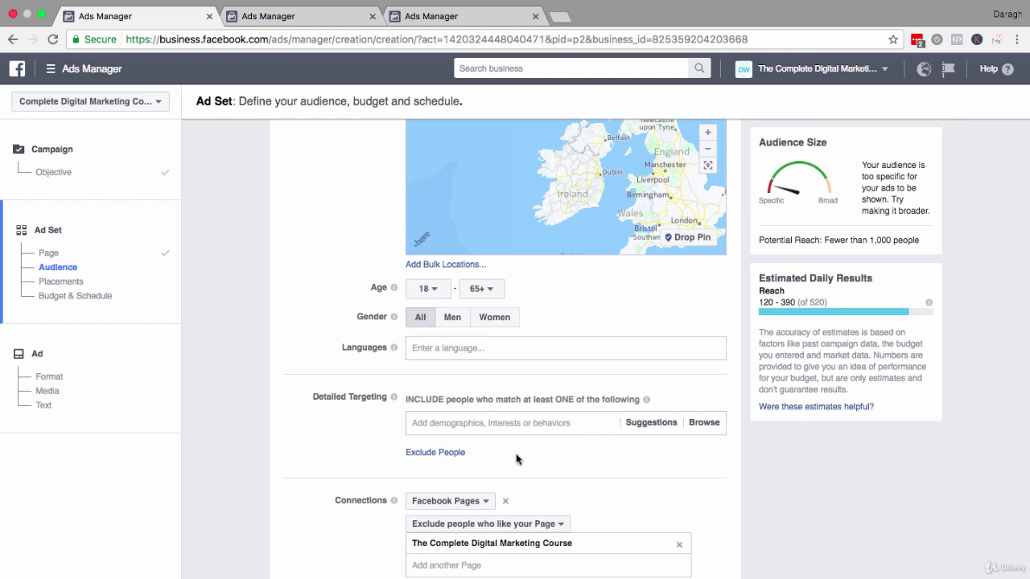
{"action": "scroll", "coordinate": [516, 458], "scroll_direction": "down", "scroll_amount": 1}
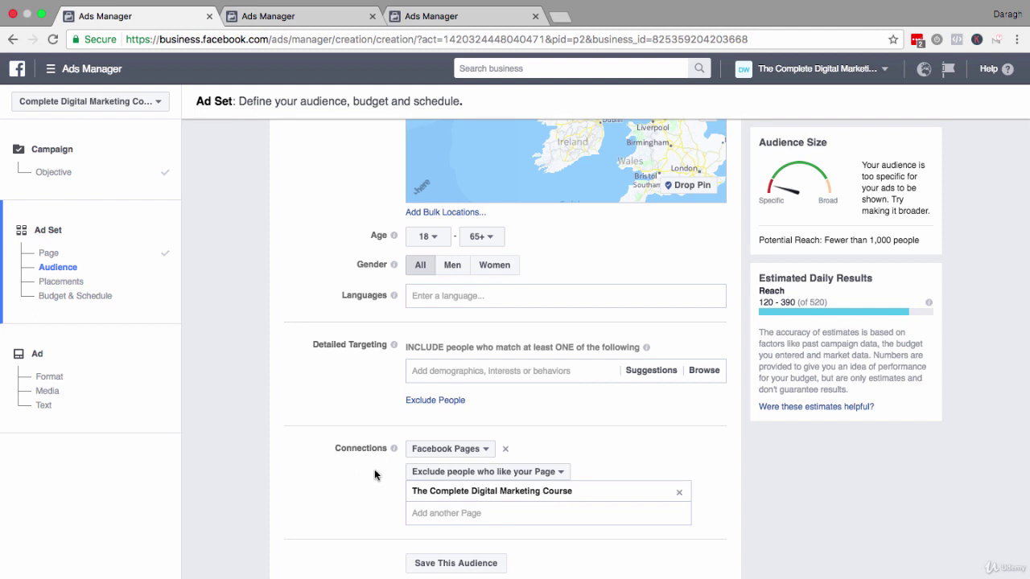
Step: Switch the ad set from automatic placements to Edit Placements and check the placements included under the Facebook platform
{"action": "scroll", "coordinate": [374, 470], "scroll_direction": "down", "scroll_amount": 5}
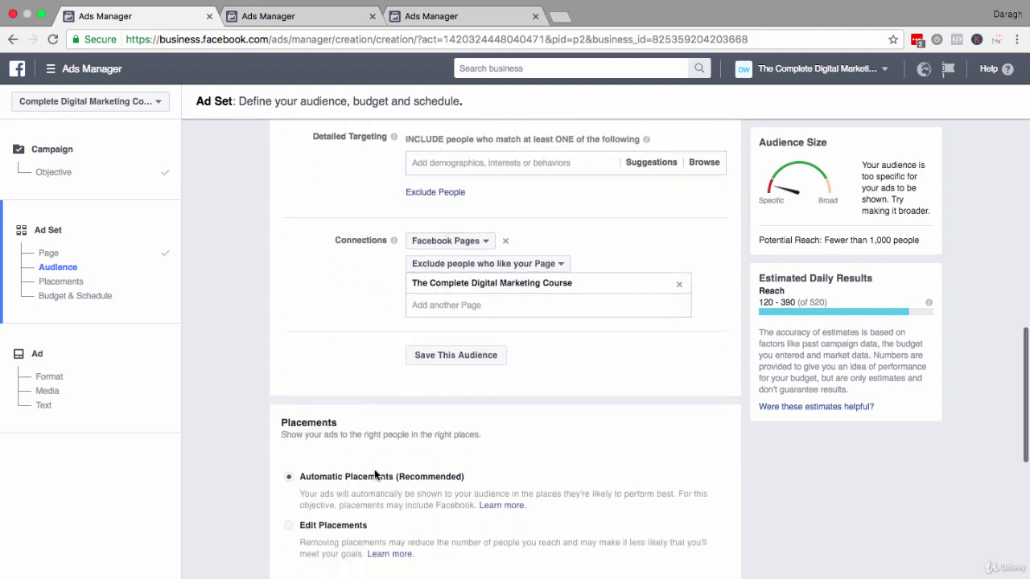
{"action": "scroll", "coordinate": [374, 469], "scroll_direction": "down", "scroll_amount": 4}
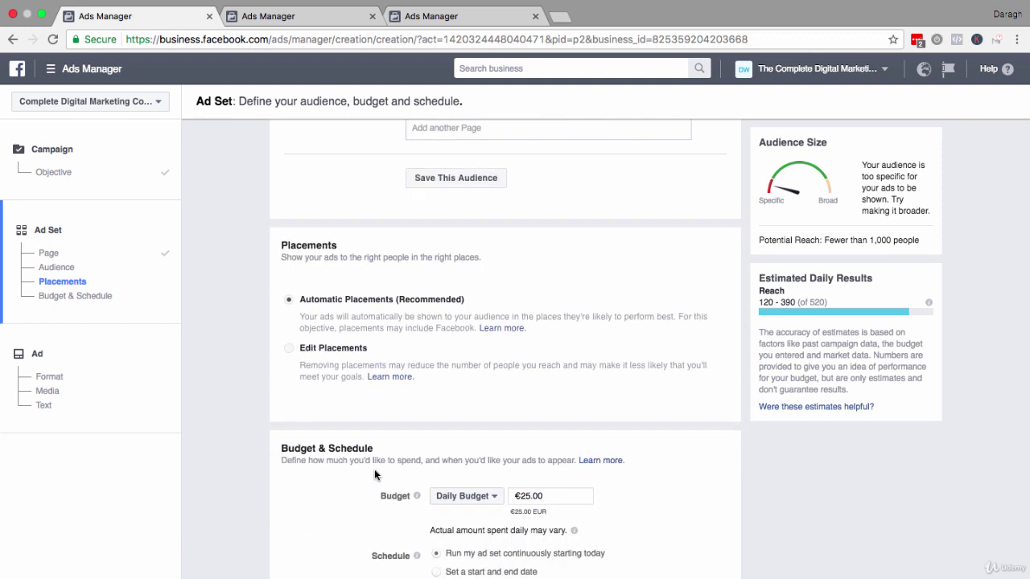
{"action": "left_click", "coordinate": [289, 348]}
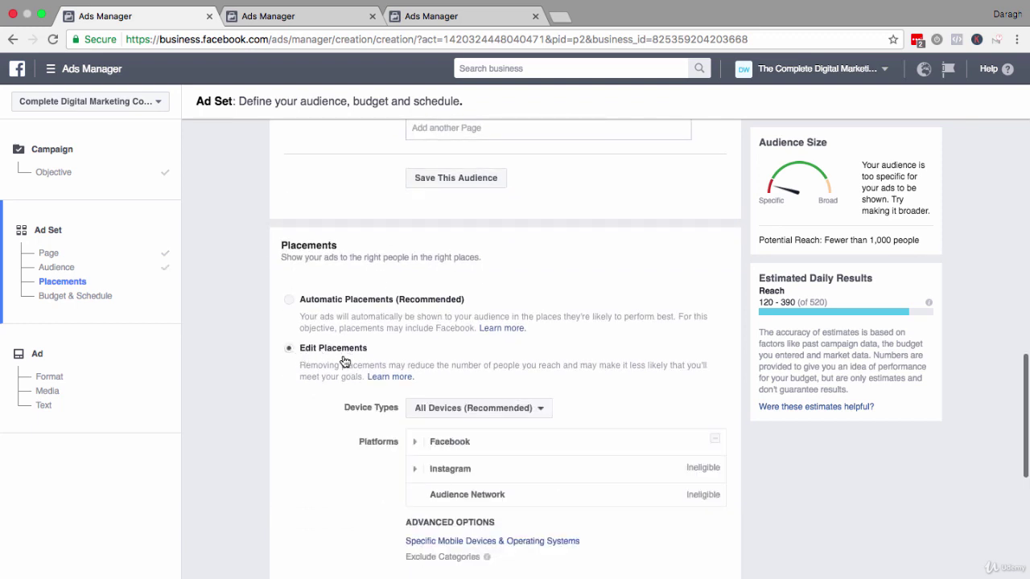
{"action": "left_click", "coordinate": [415, 443]}
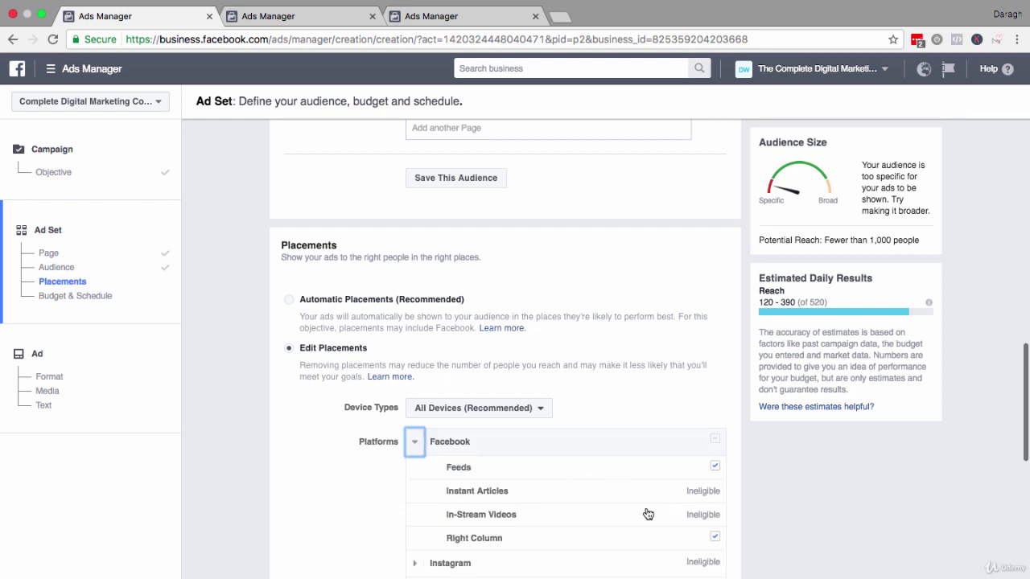
{"action": "left_click", "coordinate": [415, 443]}
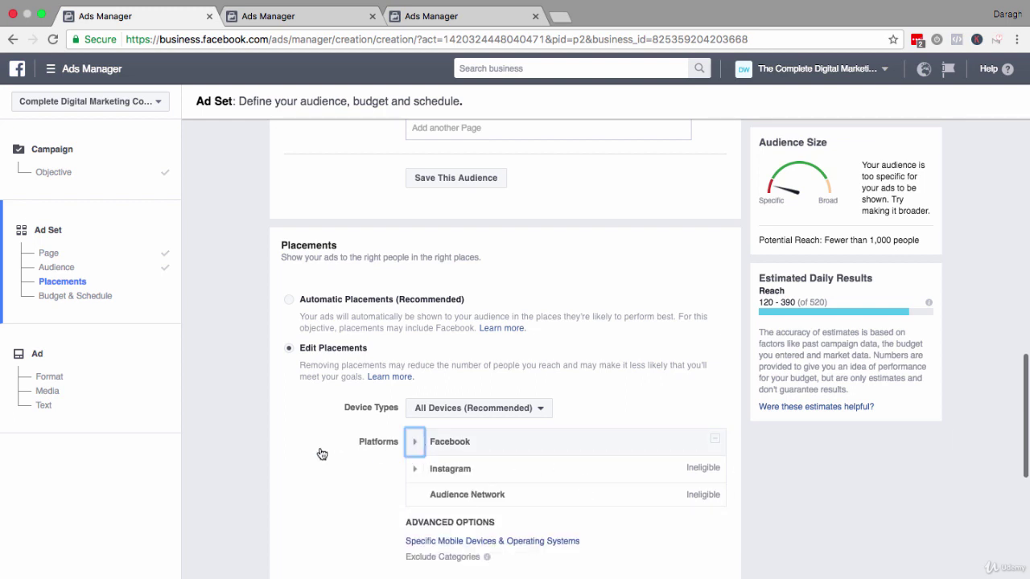
Step: Set the ad set's daily budget to €5.00
{"action": "scroll", "coordinate": [321, 455], "scroll_direction": "down", "scroll_amount": 5}
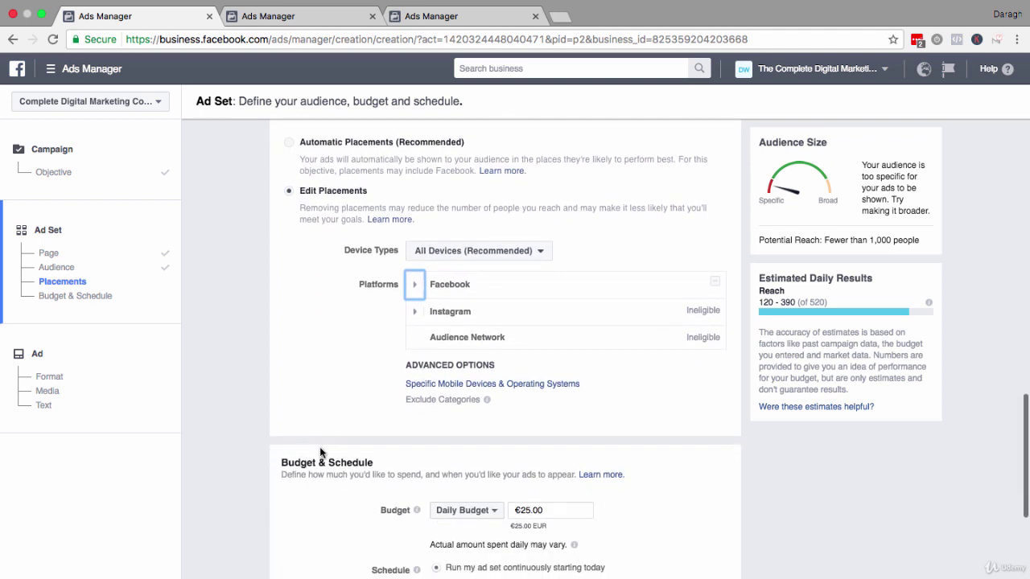
{"action": "scroll", "coordinate": [319, 448], "scroll_direction": "down", "scroll_amount": 2}
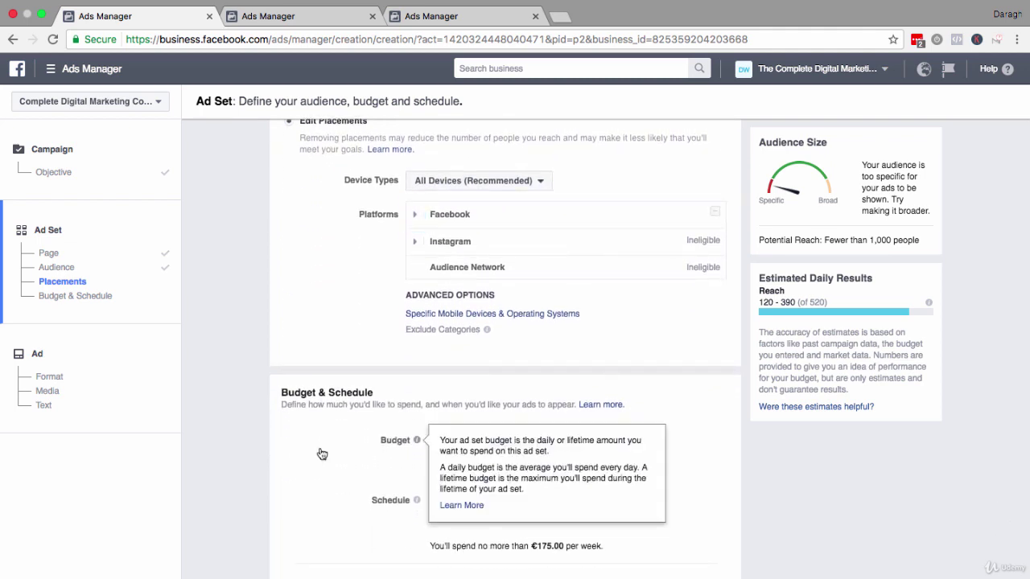
{"action": "scroll", "coordinate": [321, 457], "scroll_direction": "down", "scroll_amount": 1}
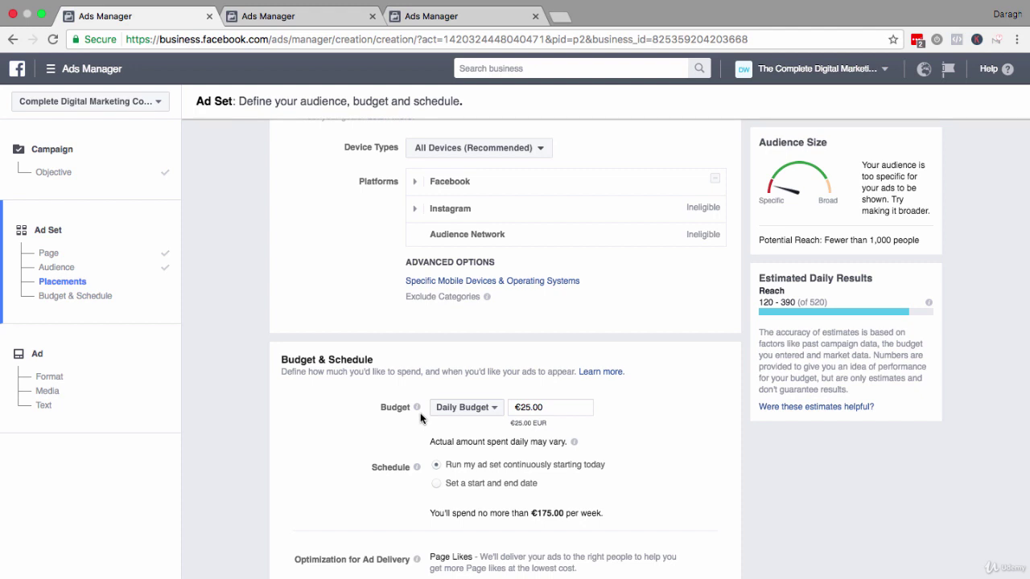
{"action": "left_click", "coordinate": [524, 407]}
{"action": "key", "text": "BackSpace"}
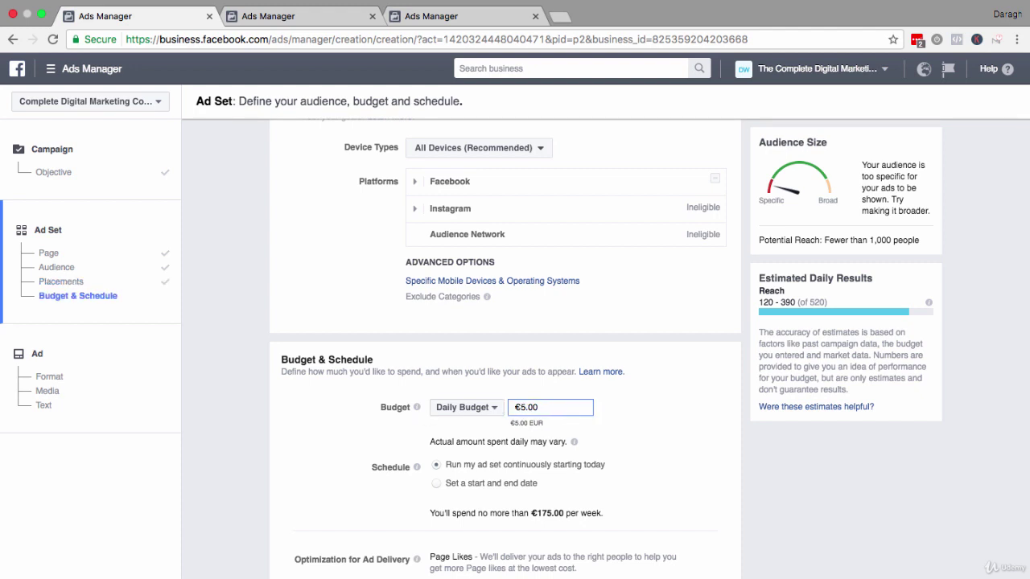
{"action": "left_click", "coordinate": [650, 426]}
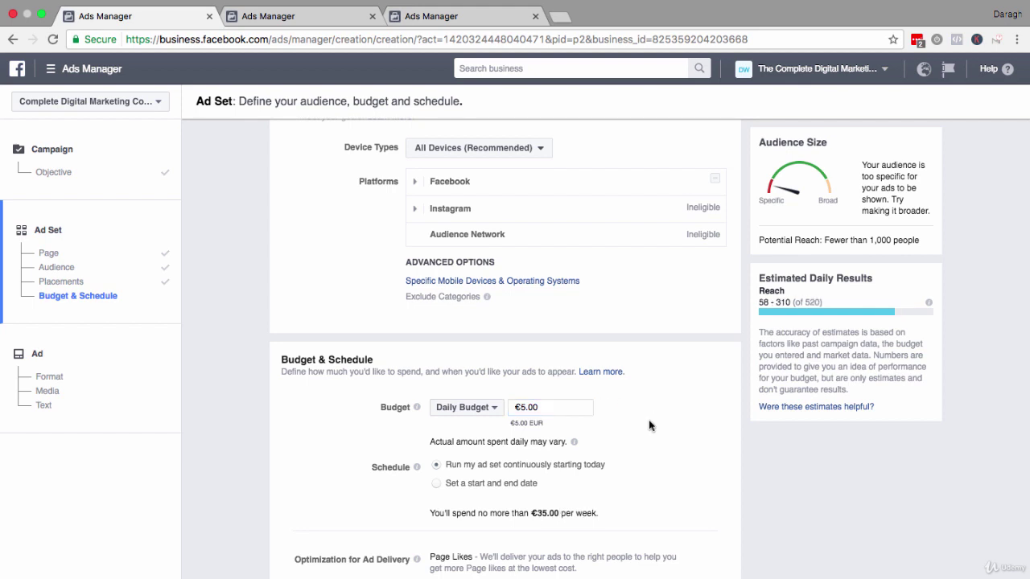
Step: Schedule the ad set with a start date of Apr 23, 2017 and an end date of Apr 30, 2017
{"action": "scroll", "coordinate": [650, 426], "scroll_direction": "down", "scroll_amount": 2}
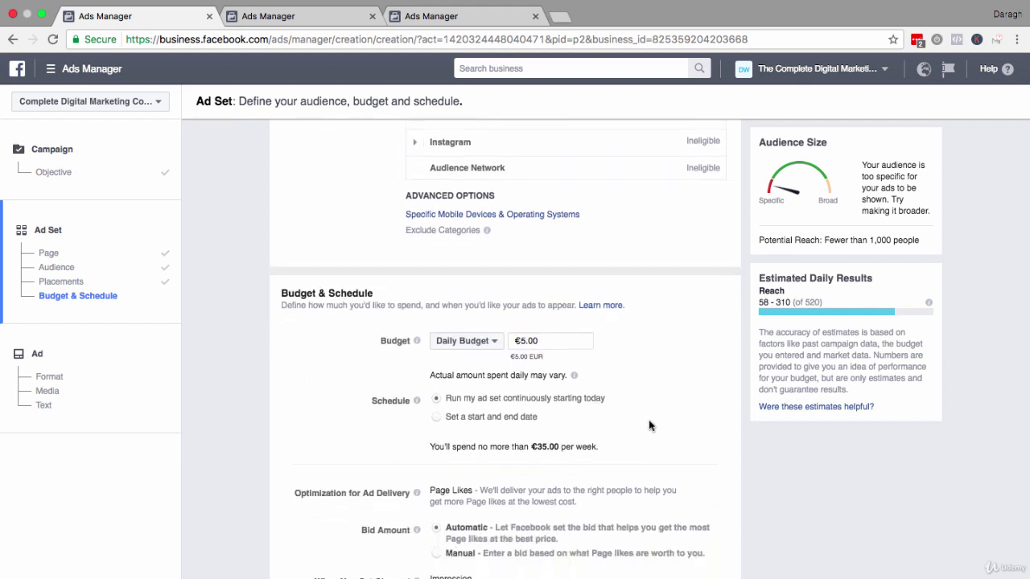
{"action": "left_click", "coordinate": [436, 418]}
{"action": "scroll", "coordinate": [419, 435], "scroll_direction": "down", "scroll_amount": 1}
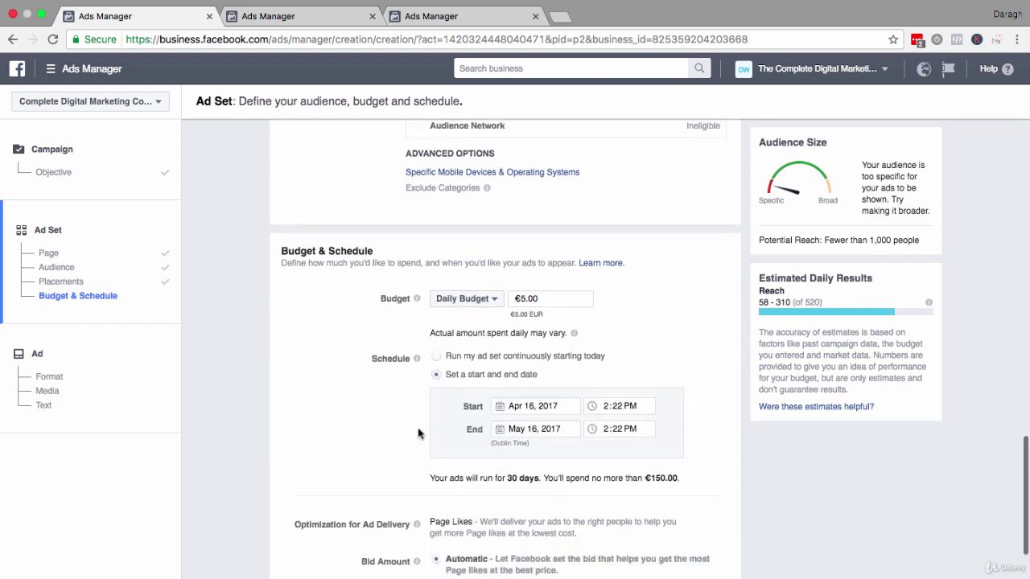
{"action": "left_click", "coordinate": [548, 409]}
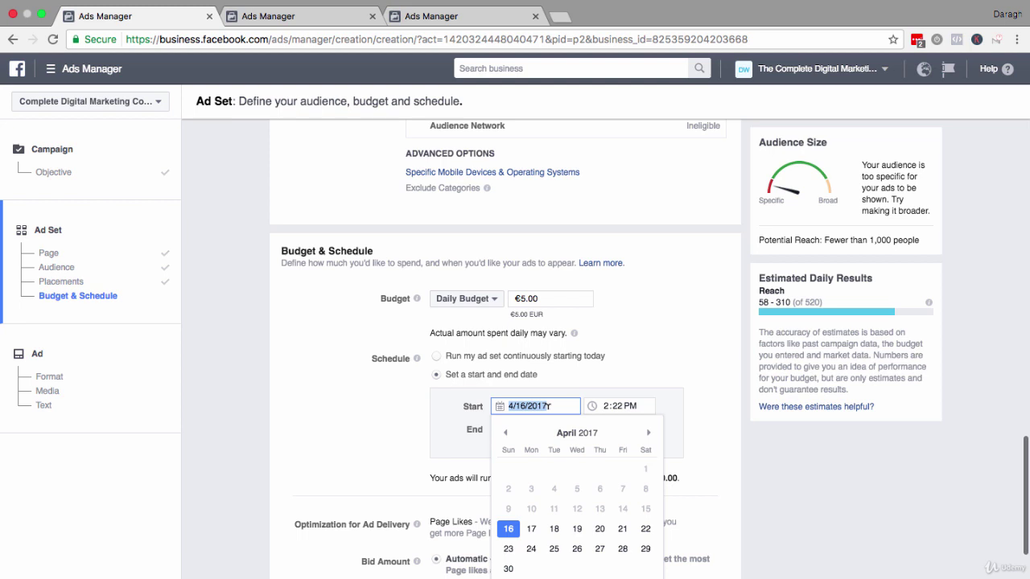
{"action": "left_click", "coordinate": [514, 547]}
{"action": "left_click", "coordinate": [555, 429]}
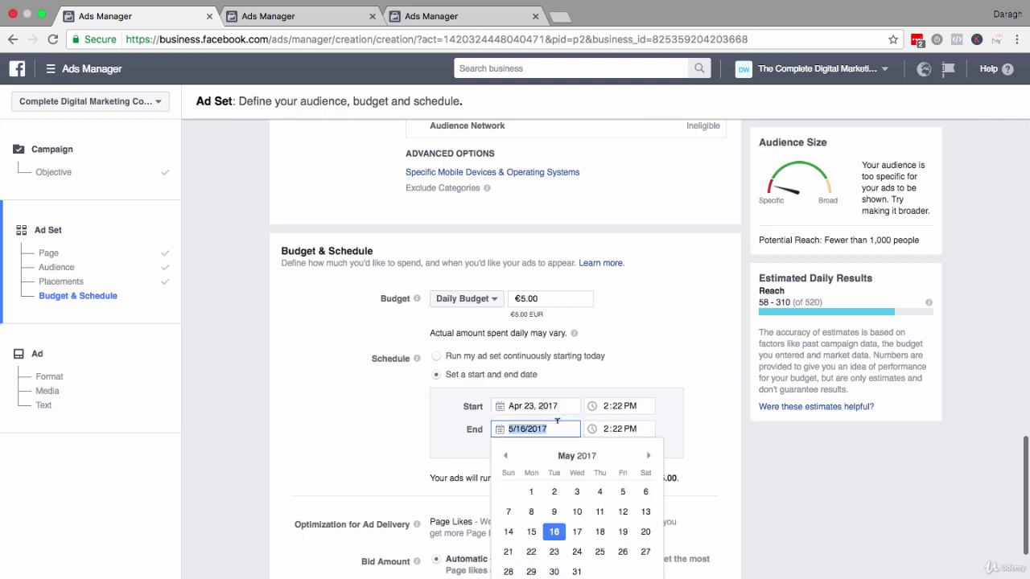
{"action": "left_click", "coordinate": [506, 456]}
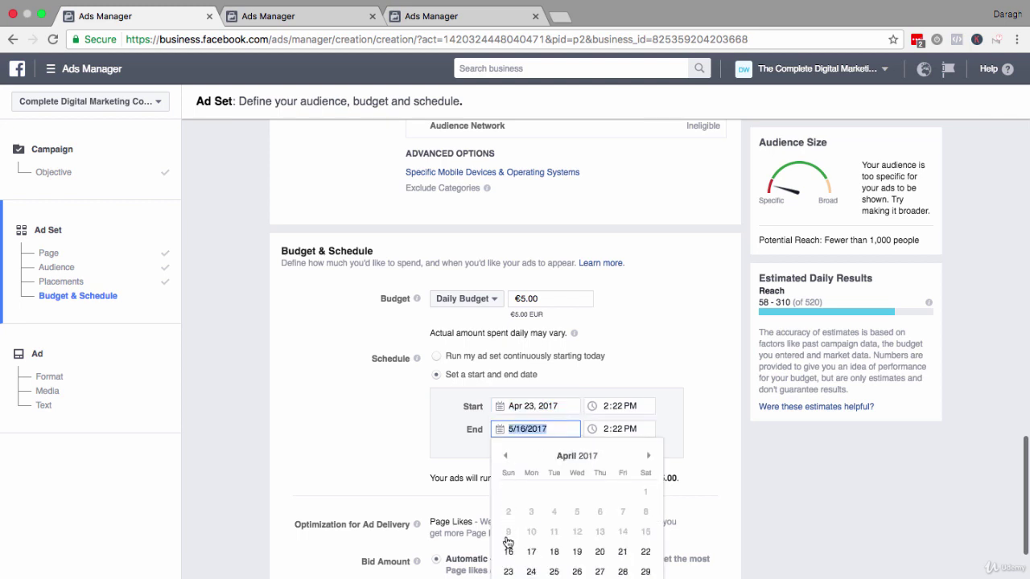
{"action": "left_click", "coordinate": [507, 578]}
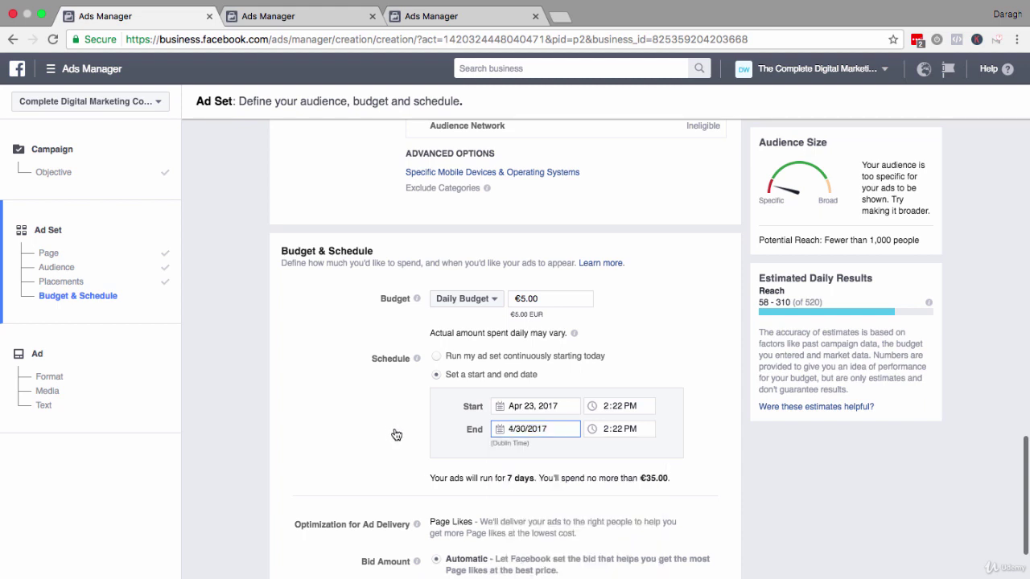
{"action": "left_click", "coordinate": [392, 433]}
{"action": "left_click_drag", "start_coordinate": [432, 480], "coordinate": [674, 477]}
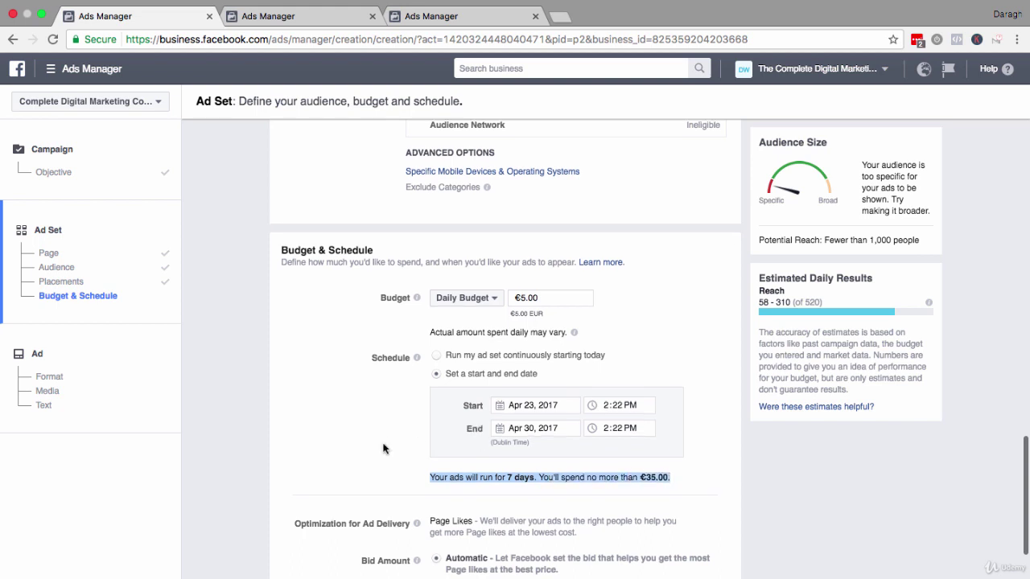
Step: Name the ad set "Website Custom Audience (365 days)" and continue to the ad setup
{"action": "scroll", "coordinate": [386, 447], "scroll_direction": "down", "scroll_amount": 5}
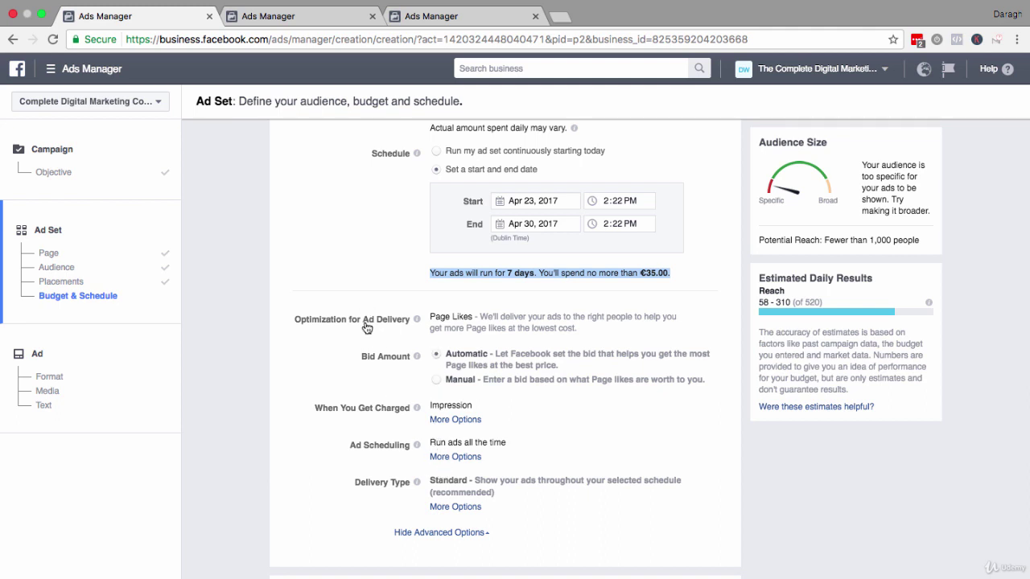
{"action": "scroll", "coordinate": [366, 362], "scroll_direction": "down", "scroll_amount": 1}
{"action": "scroll", "coordinate": [366, 362], "scroll_direction": "down", "scroll_amount": 3}
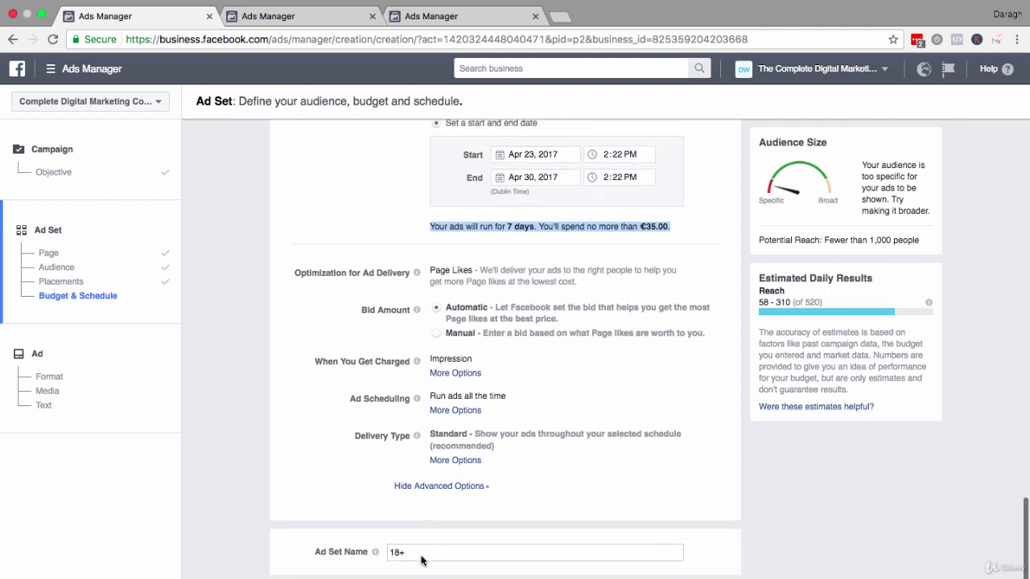
{"action": "left_click_drag", "start_coordinate": [418, 555], "coordinate": [390, 552]}
{"action": "type", "text": "Web"}
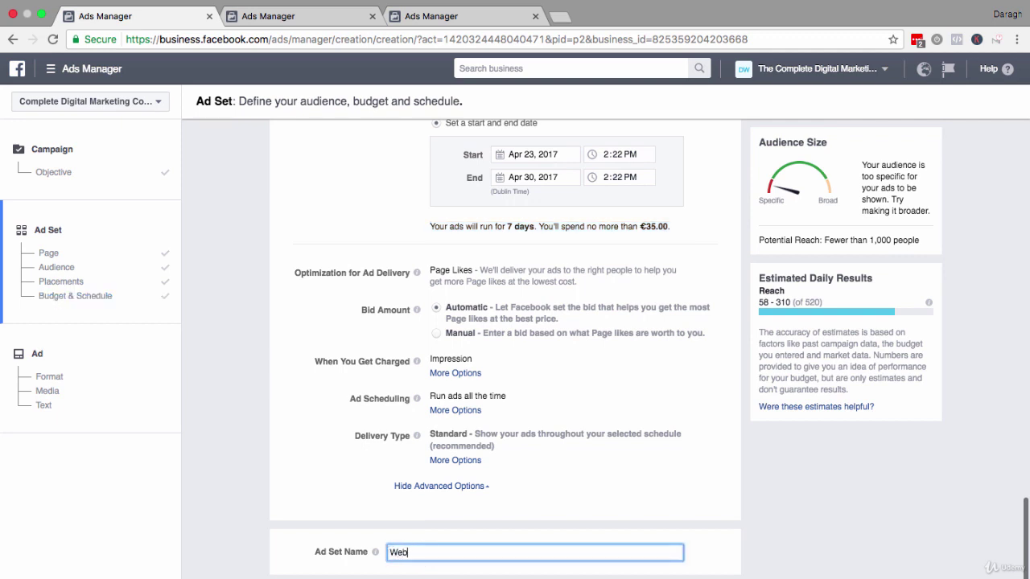
{"action": "type", "text": "site Custom audience"}
{"action": "key", "text": "BackSpace"}
{"action": "key", "text": "BackSpace"}
{"action": "key", "text": "BackSpace"}
{"action": "key", "text": "BackSpace"}
{"action": "key", "text": "BackSpace"}
{"action": "key", "text": "BackSpace"}
{"action": "key", "text": "BackSpace"}
{"action": "key", "text": "BackSpace"}
{"action": "type", "text": "Audience (365"}
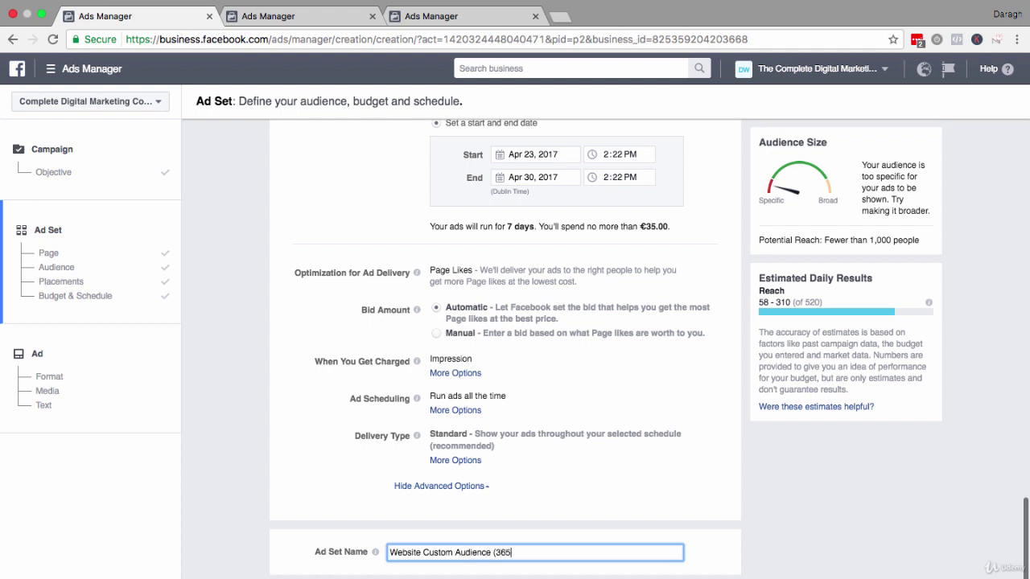
{"action": "type", "text": " days)"}
{"action": "key", "text": "Return"}
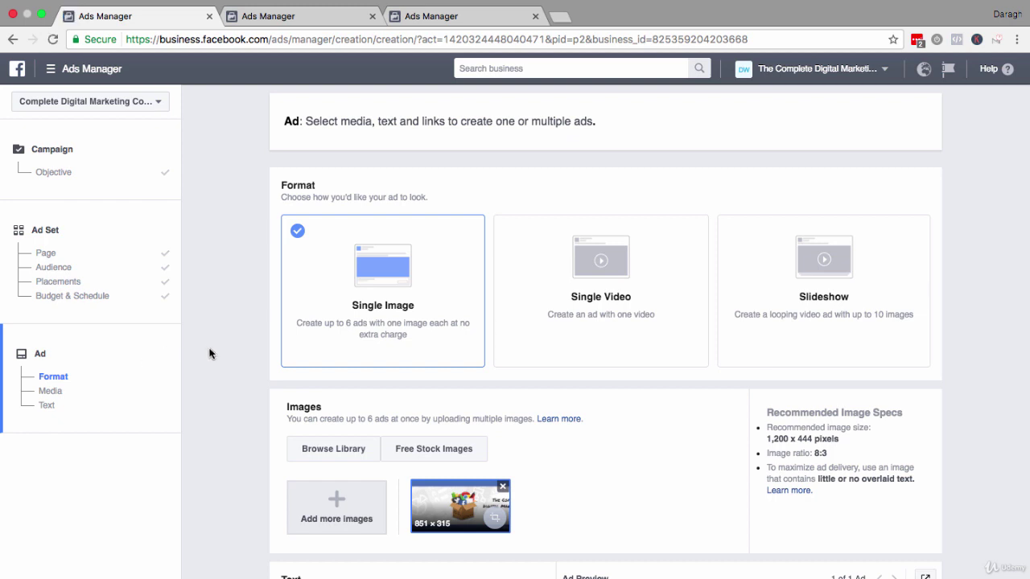
Step: Replace the ad's text with "LIKE this page .....", keeping the single-image format and existing image
{"action": "scroll", "coordinate": [209, 355], "scroll_direction": "down", "scroll_amount": 2}
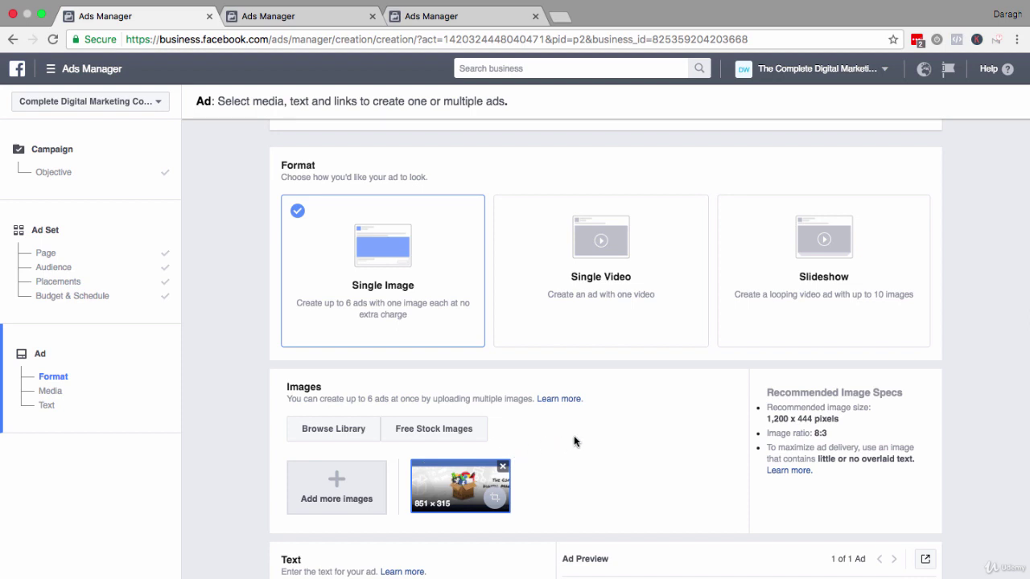
{"action": "scroll", "coordinate": [576, 438], "scroll_direction": "down", "scroll_amount": 1}
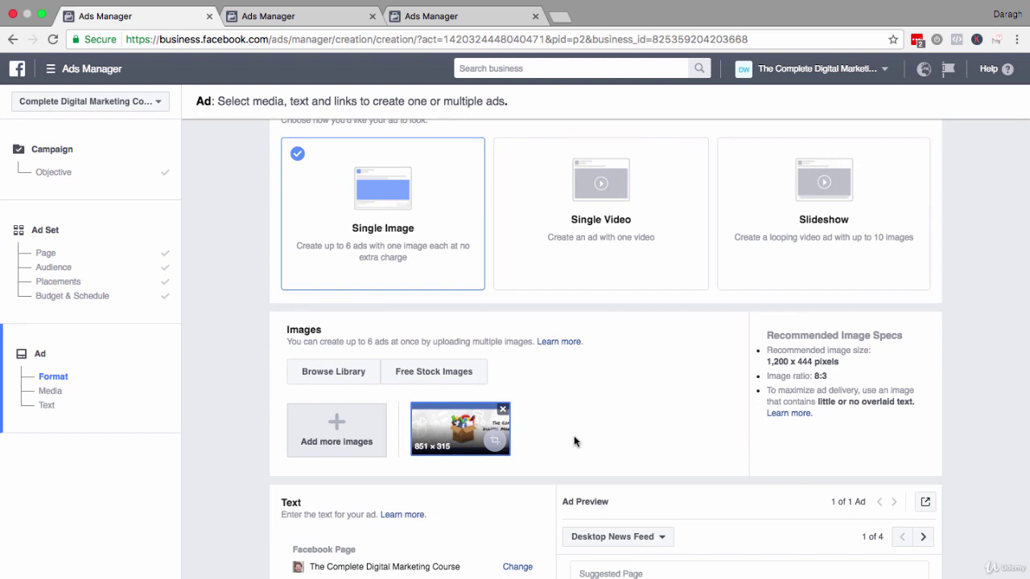
{"action": "scroll", "coordinate": [574, 436], "scroll_direction": "down", "scroll_amount": 3}
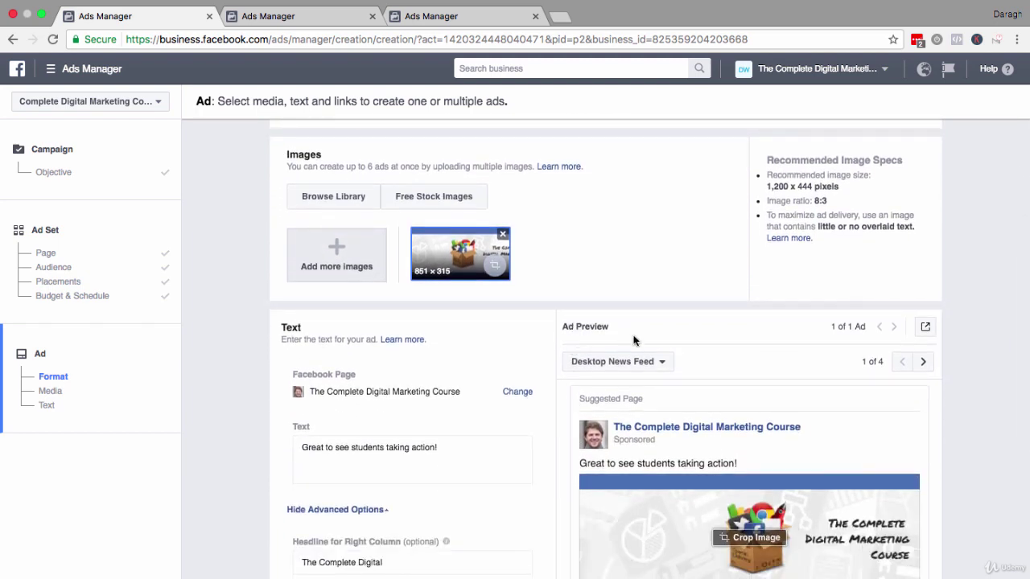
{"action": "scroll", "coordinate": [643, 362], "scroll_direction": "down", "scroll_amount": 1}
{"action": "scroll", "coordinate": [642, 366], "scroll_direction": "down", "scroll_amount": 1}
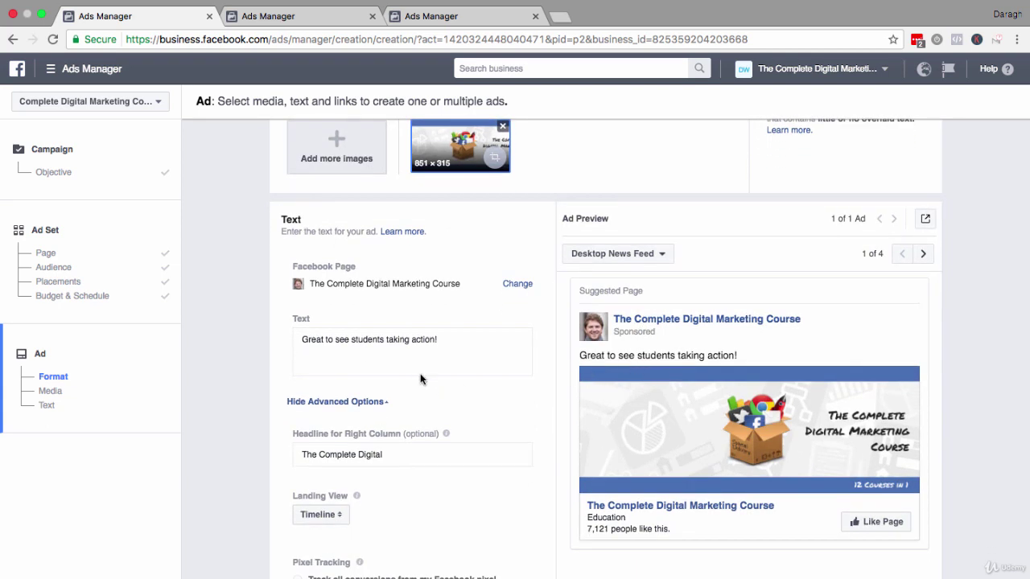
{"action": "left_click", "coordinate": [417, 337]}
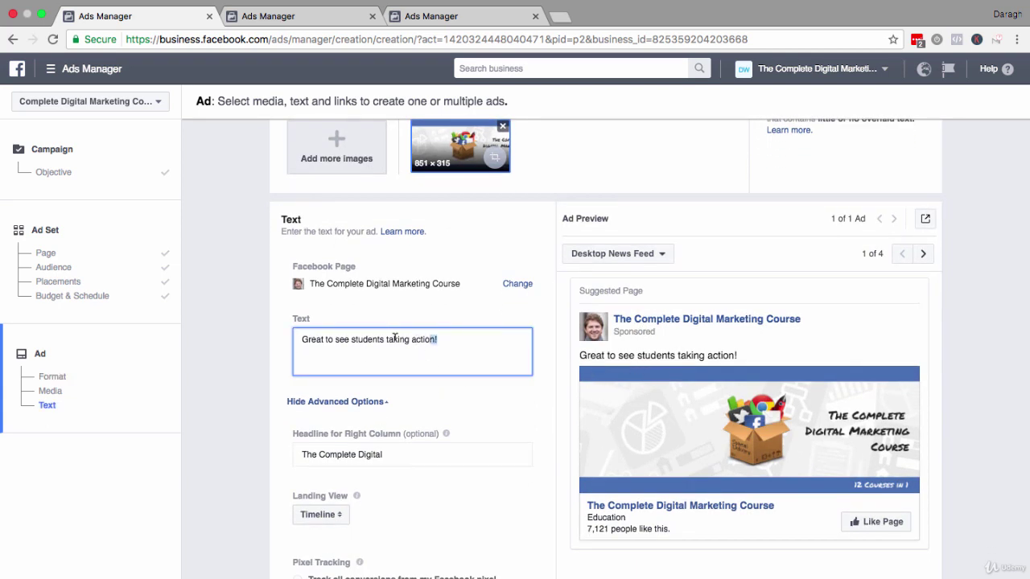
{"action": "left_click_drag", "start_coordinate": [439, 339], "coordinate": [300, 337]}
{"action": "type", "text": "LIK"}
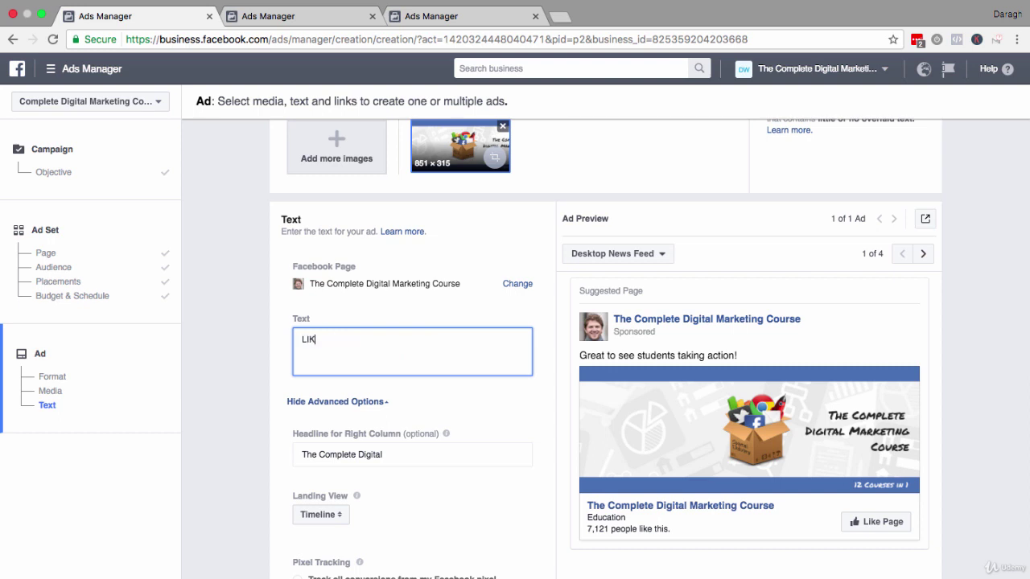
{"action": "type", "text": "E this "}
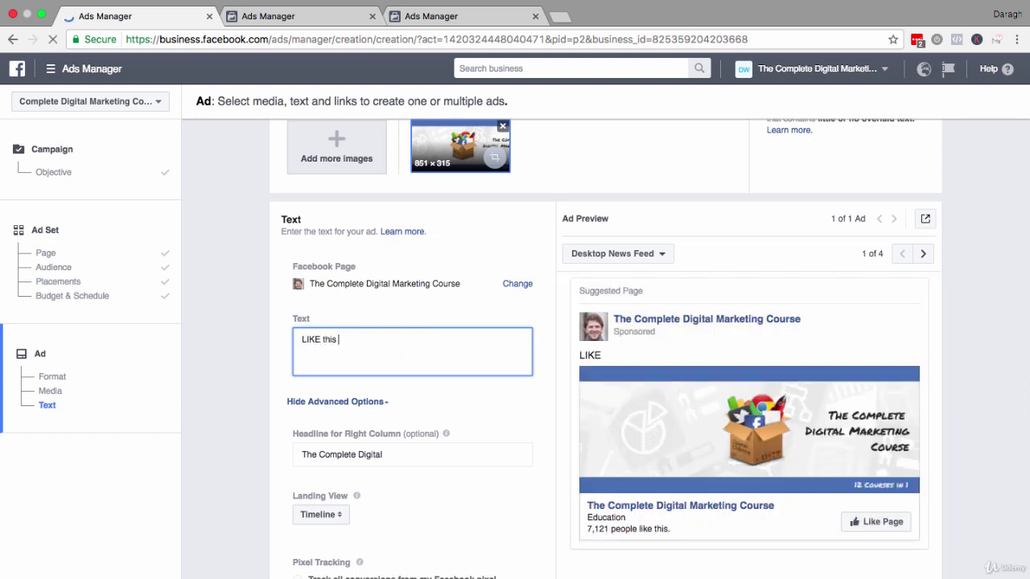
{"action": "type", "text": "page ....."}
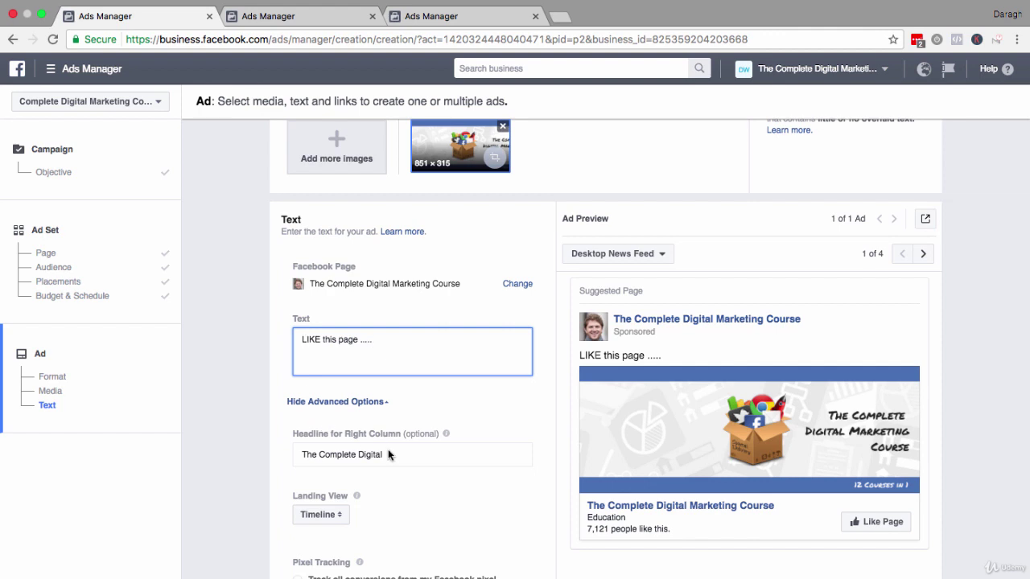
Step: Clear the ad's optional right-column headline and check the remaining landing view and tracking options
{"action": "left_click_drag", "start_coordinate": [391, 454], "coordinate": [286, 452]}
{"action": "key", "text": "BackSpace"}
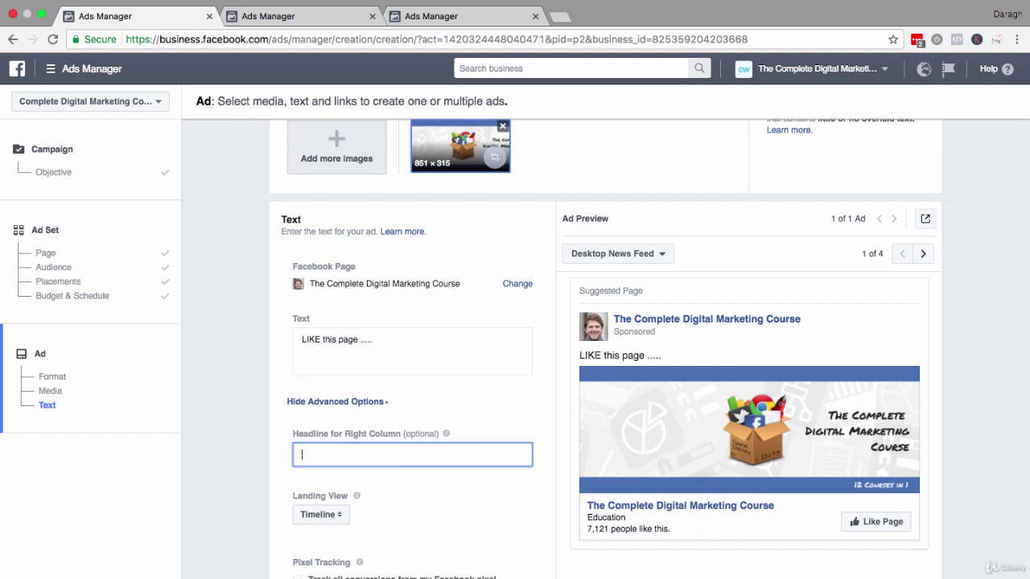
{"action": "left_click", "coordinate": [483, 506]}
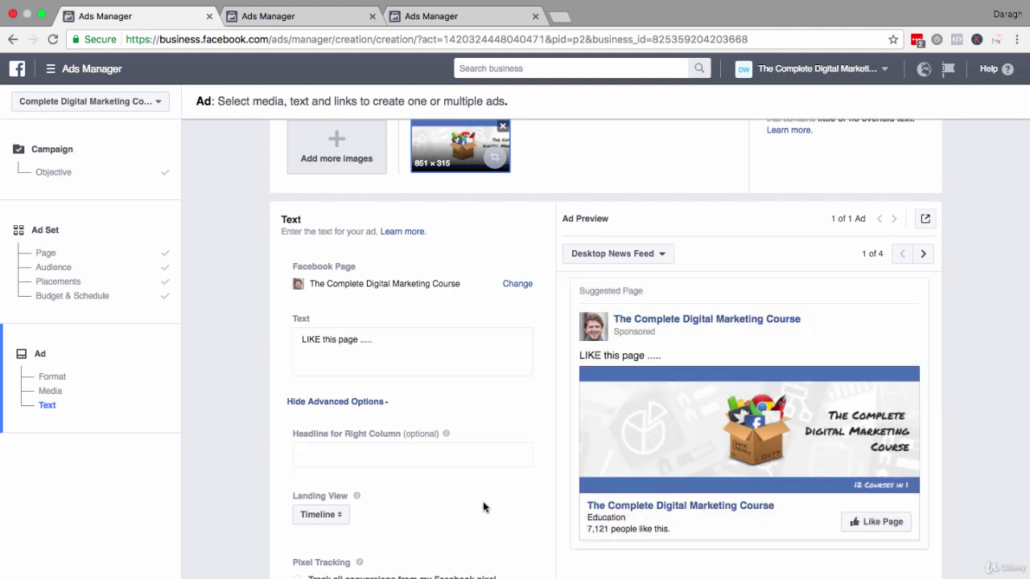
{"action": "scroll", "coordinate": [483, 507], "scroll_direction": "down", "scroll_amount": 2}
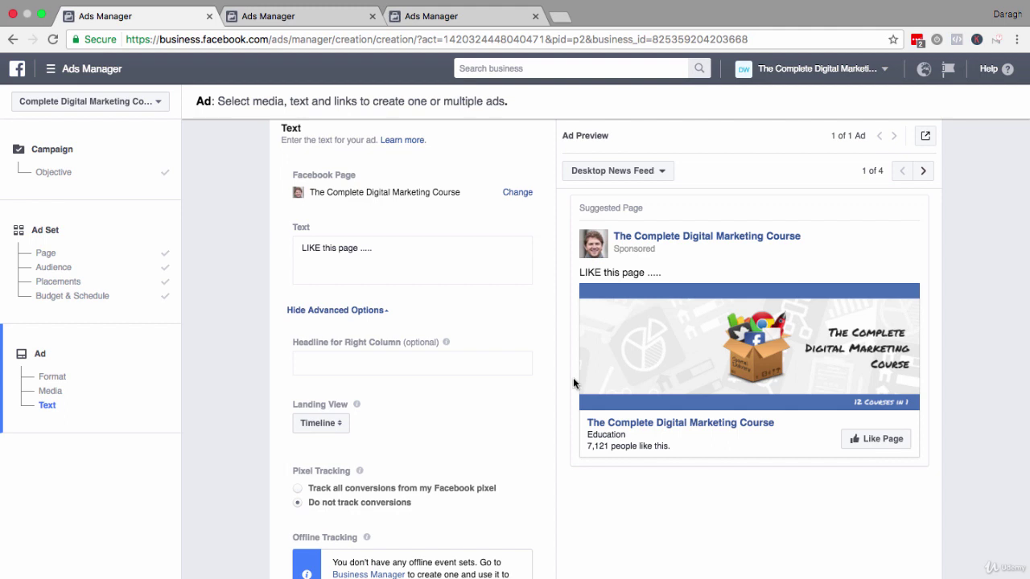
{"action": "scroll", "coordinate": [574, 383], "scroll_direction": "down", "scroll_amount": 3}
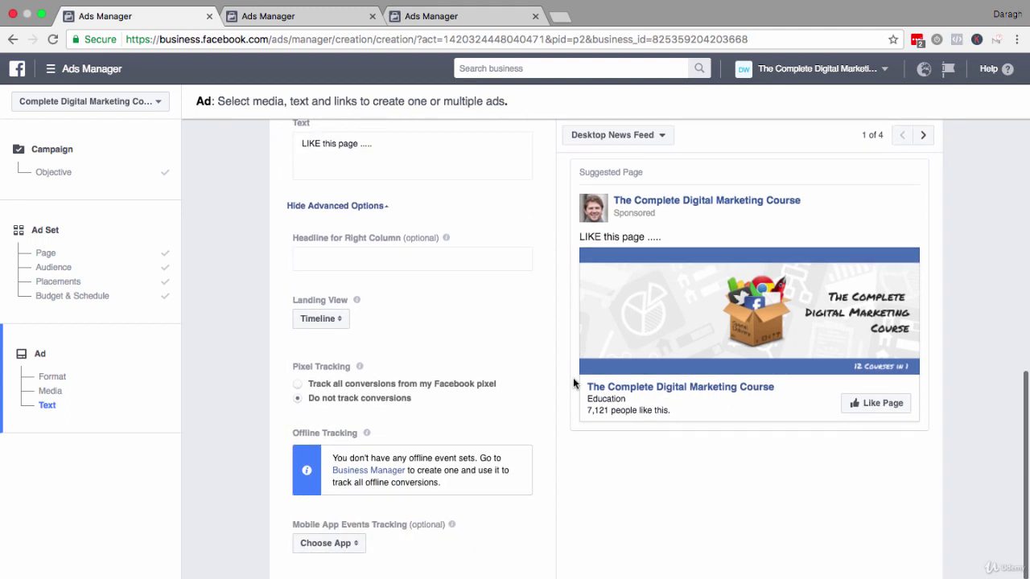
{"action": "scroll", "coordinate": [573, 383], "scroll_direction": "down", "scroll_amount": 1}
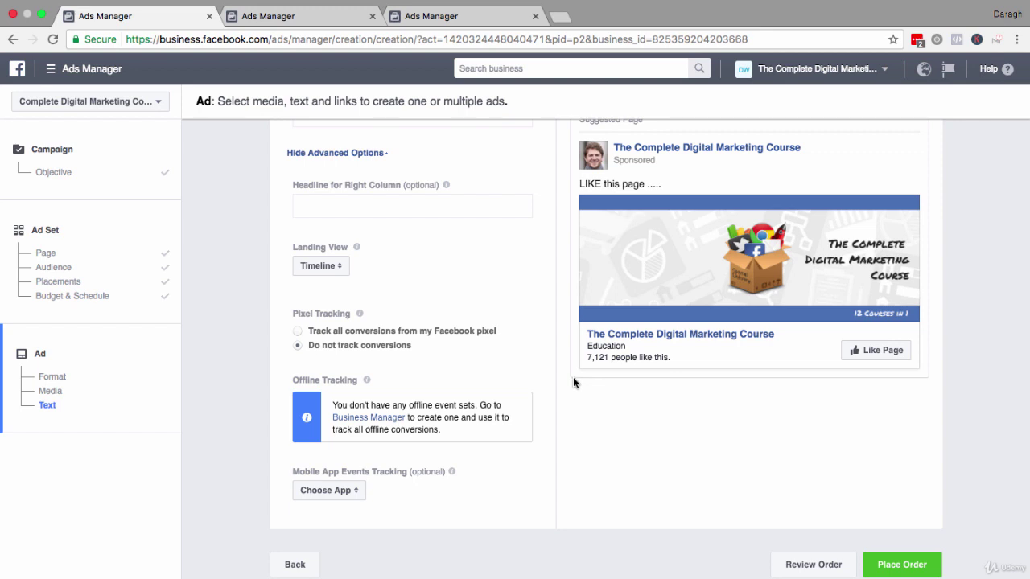
Step: List all ad sets in the account's campaign overview and select the "Website Custom Audience (365 days)" ad set
{"action": "left_click", "coordinate": [470, 16]}
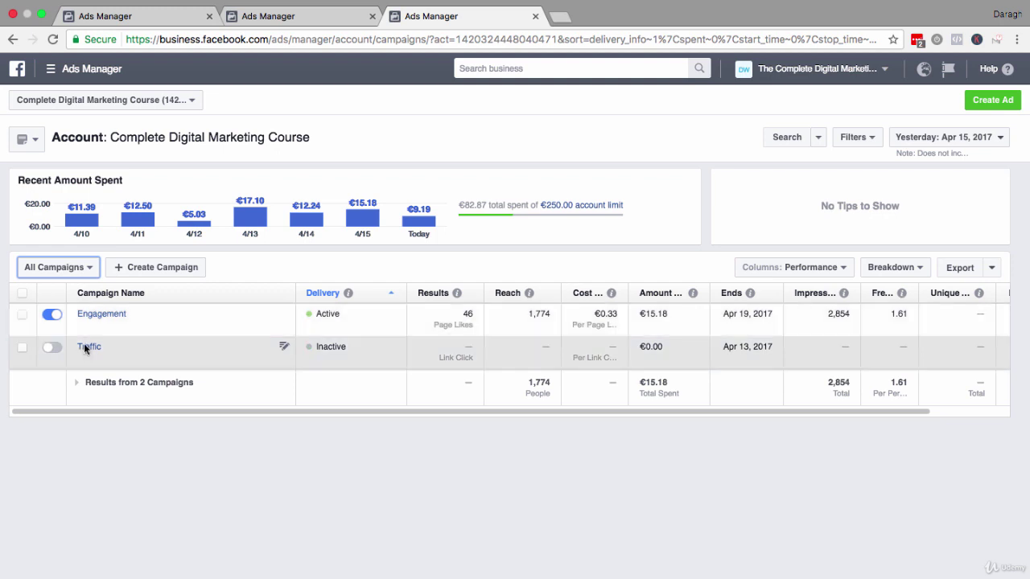
{"action": "left_click", "coordinate": [54, 269]}
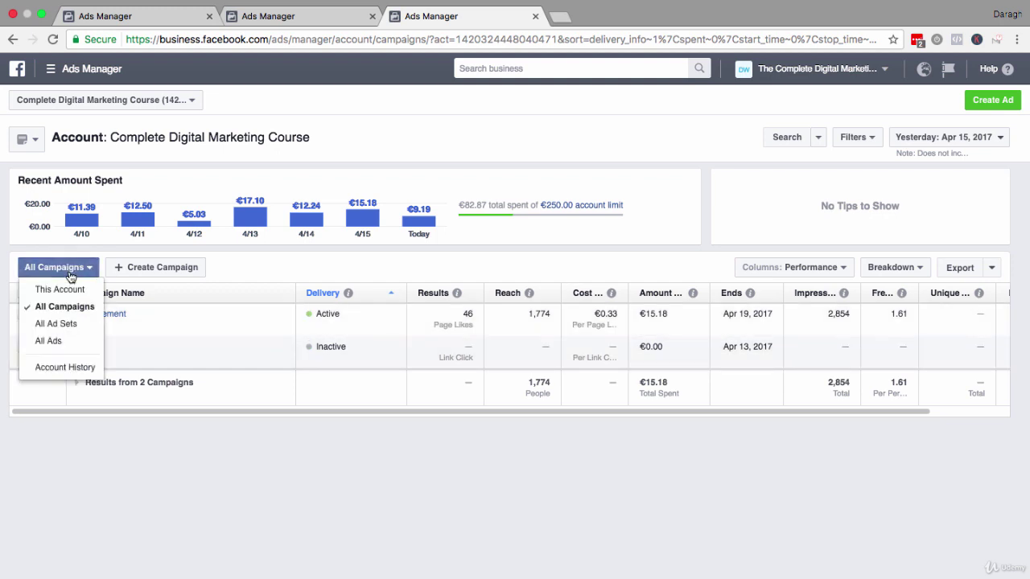
{"action": "left_click", "coordinate": [57, 323]}
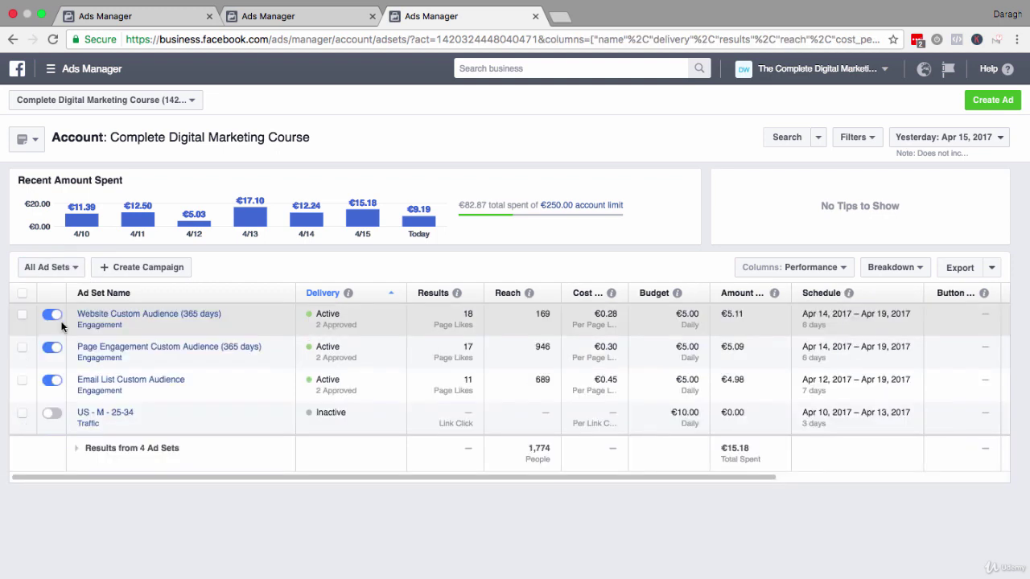
{"action": "left_click", "coordinate": [21, 315]}
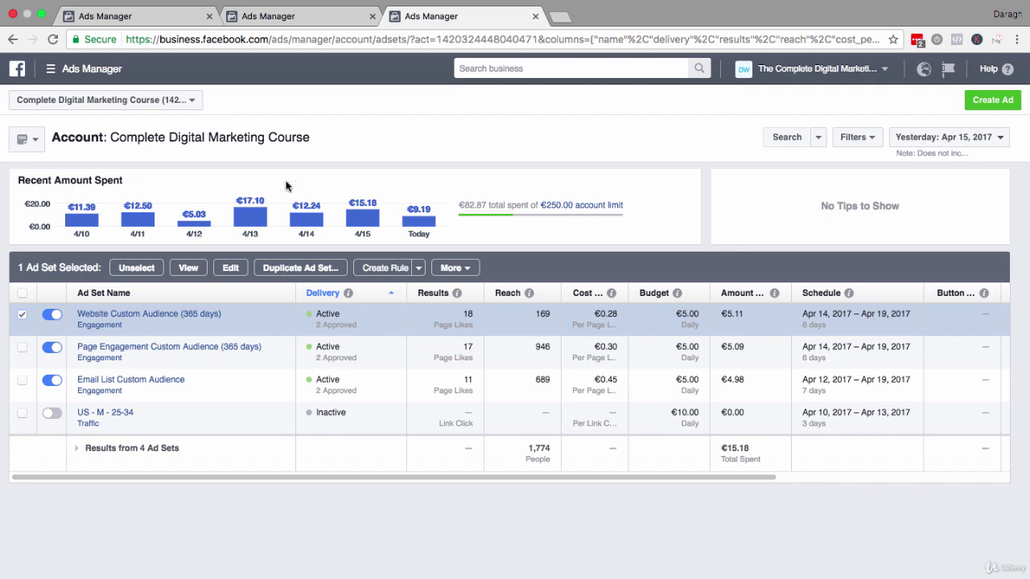
Step: Review which custom and lookalike audiences the draft ad set's Audience section offers, without adding any, and return to the account's ad set list
{"action": "left_click", "coordinate": [326, 22]}
{"action": "scroll", "coordinate": [493, 258], "scroll_direction": "up", "scroll_amount": 5}
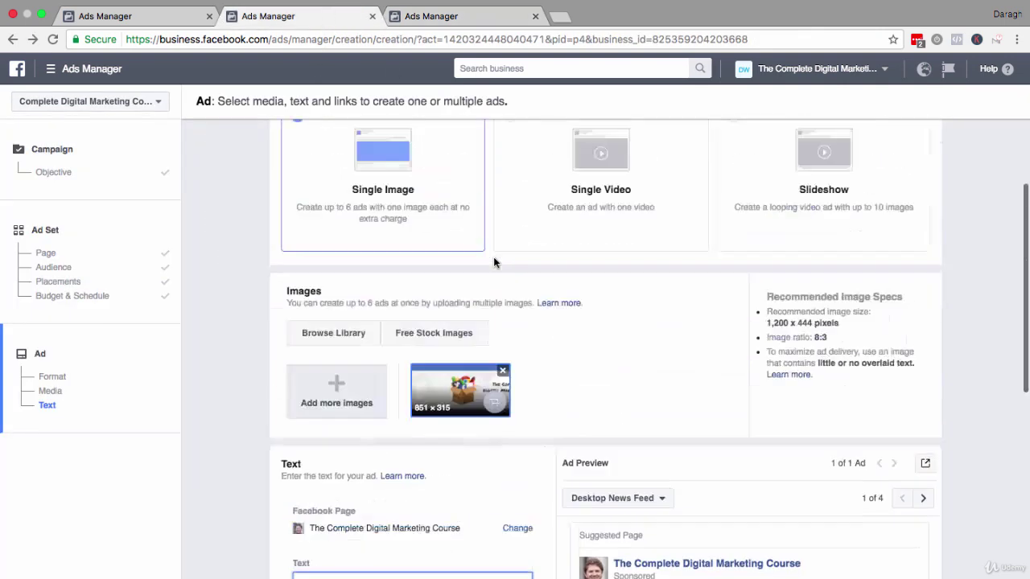
{"action": "left_click", "coordinate": [94, 268]}
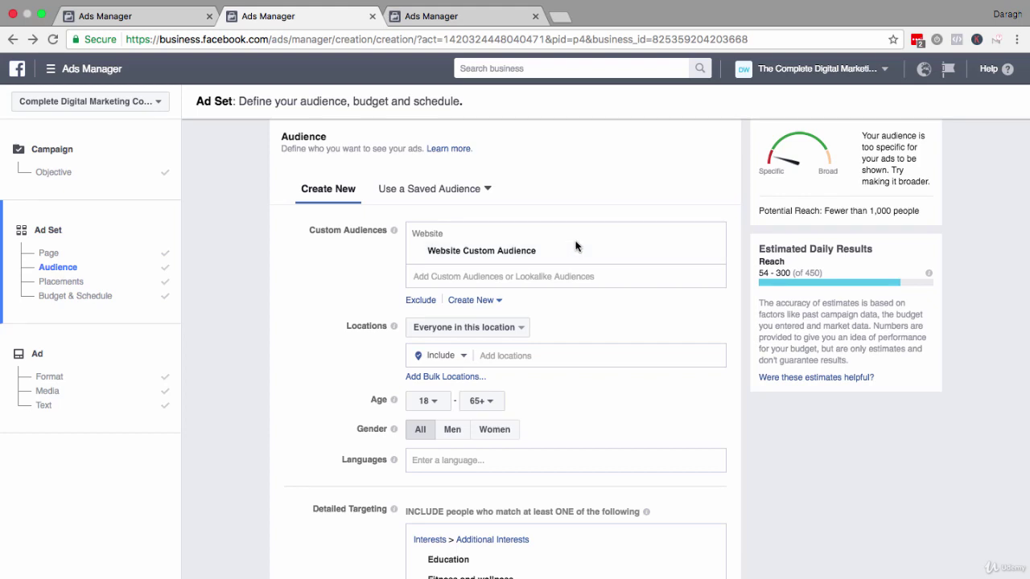
{"action": "left_click", "coordinate": [535, 274]}
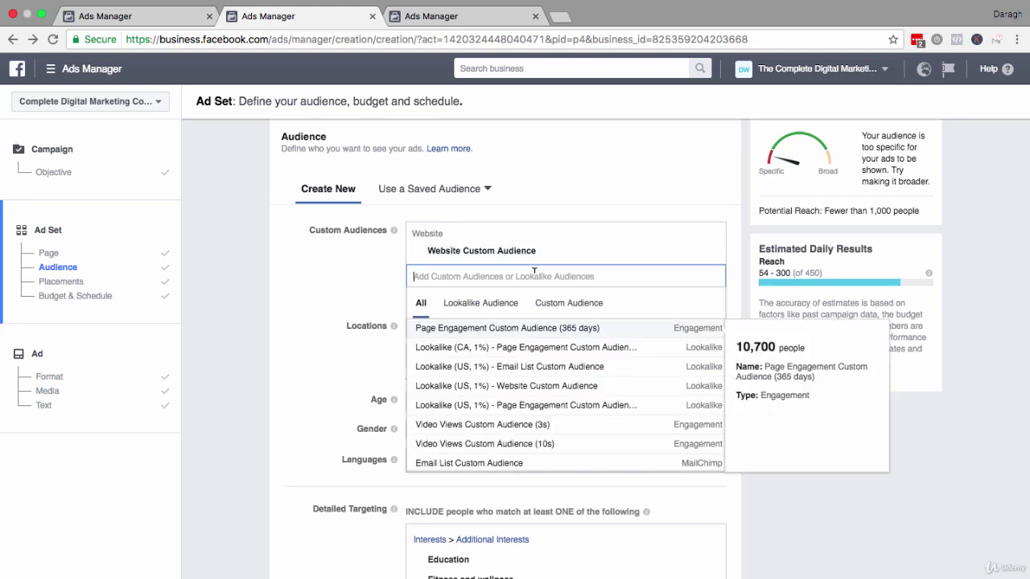
{"action": "left_click", "coordinate": [605, 198]}
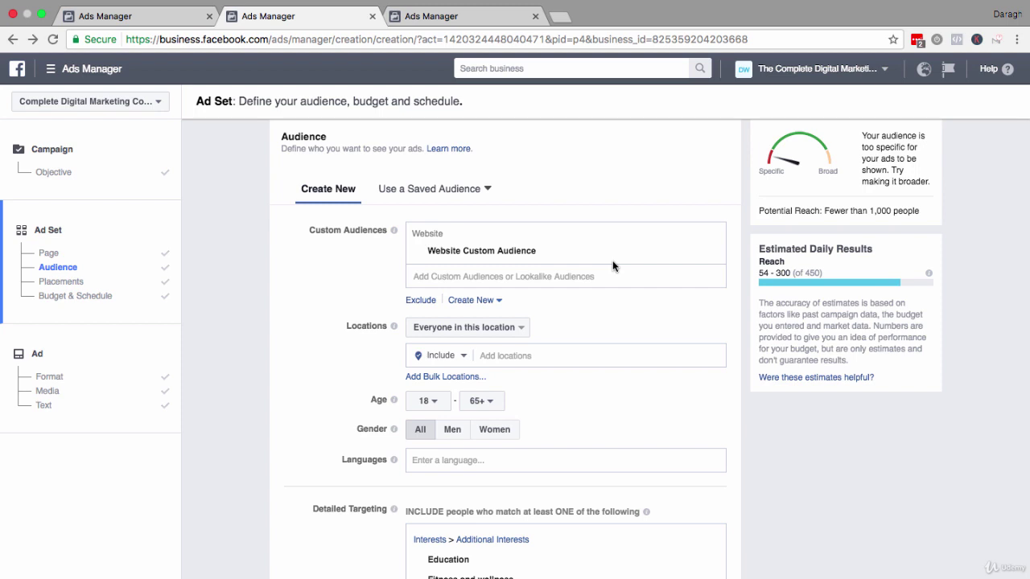
{"action": "left_click", "coordinate": [449, 16]}
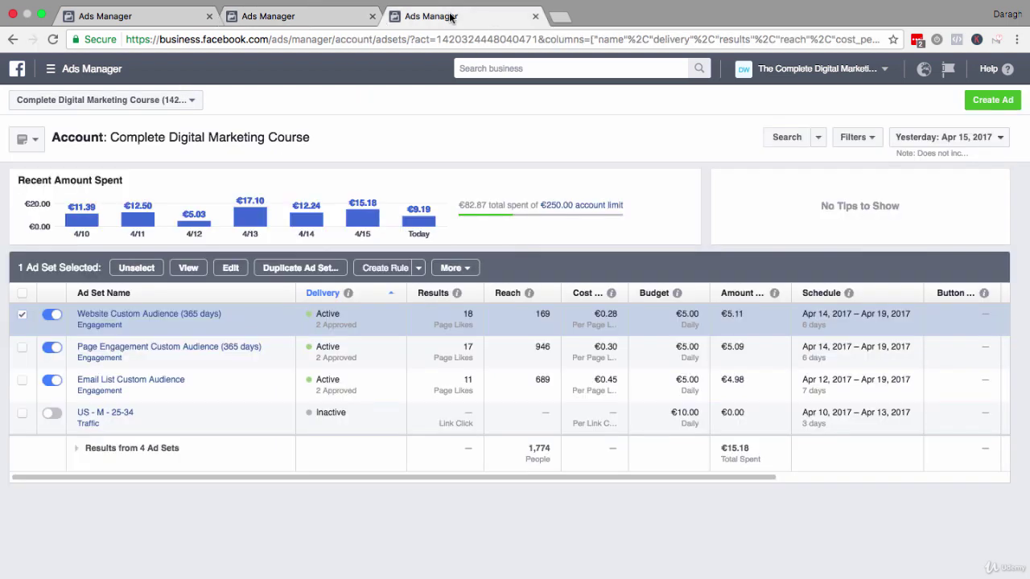